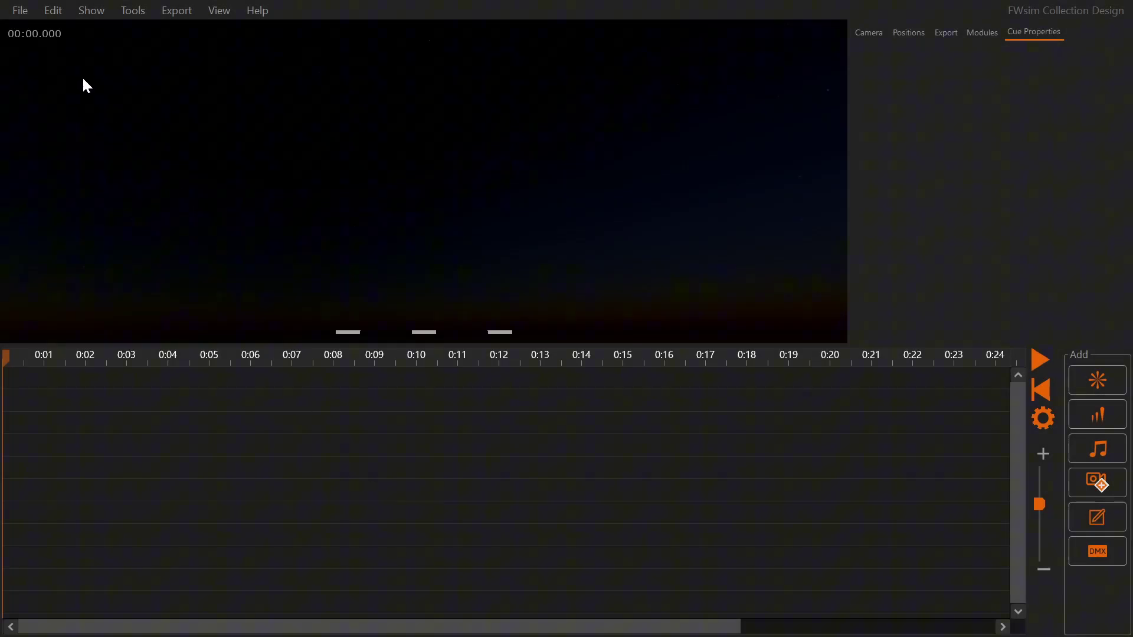
- Create a new show and choose Cobra as its firing system
click(21, 13)
click(47, 27)
click(590, 377)
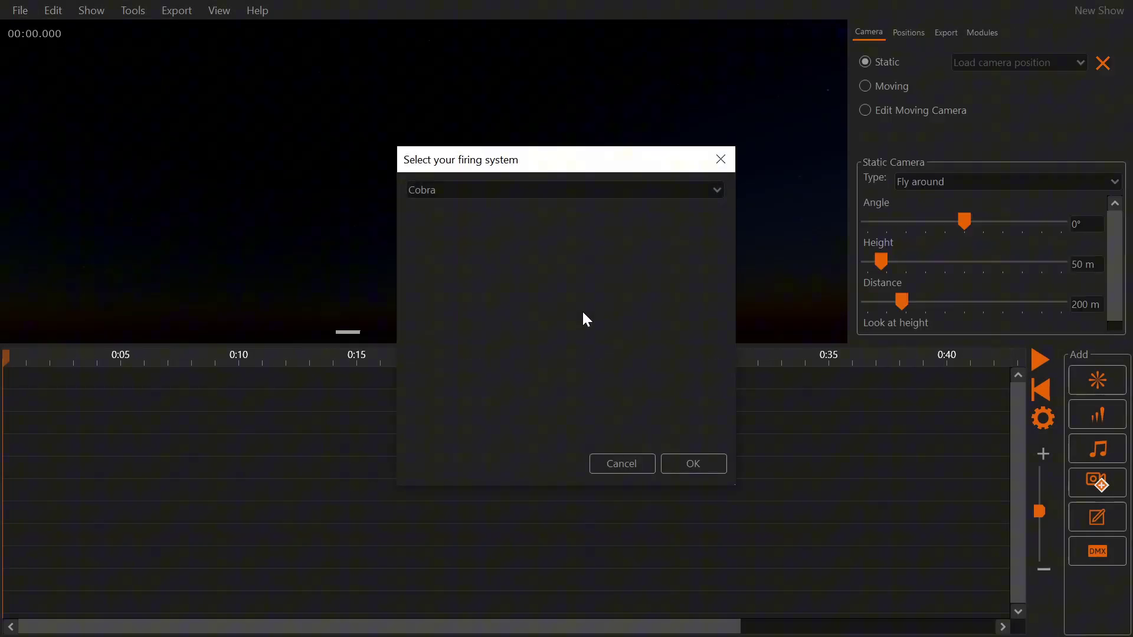
click(587, 188)
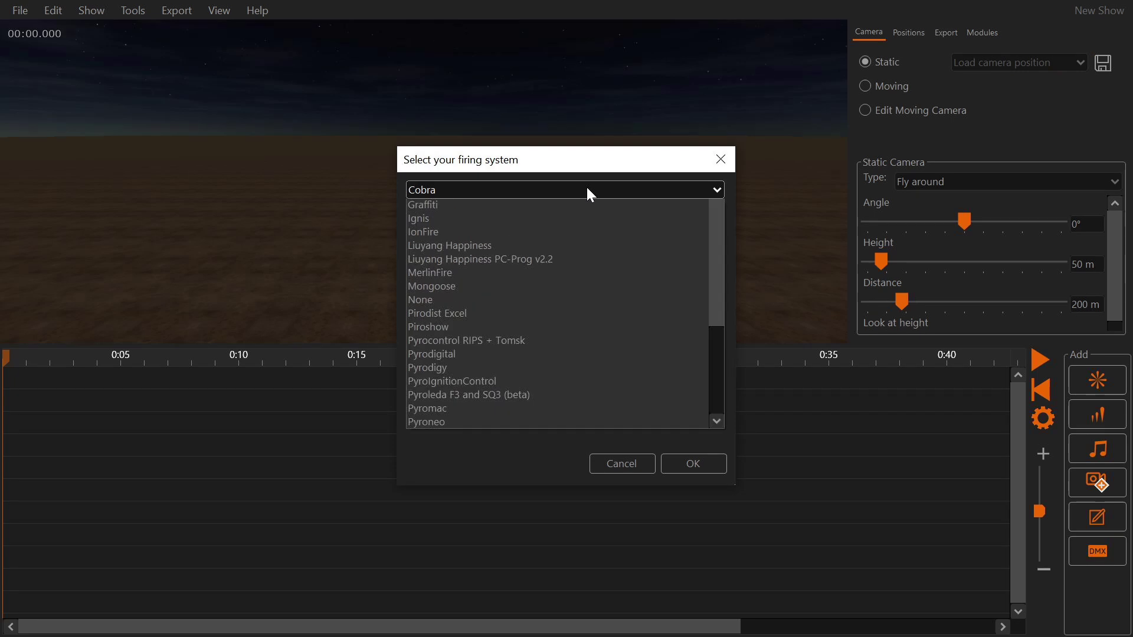
click(591, 191)
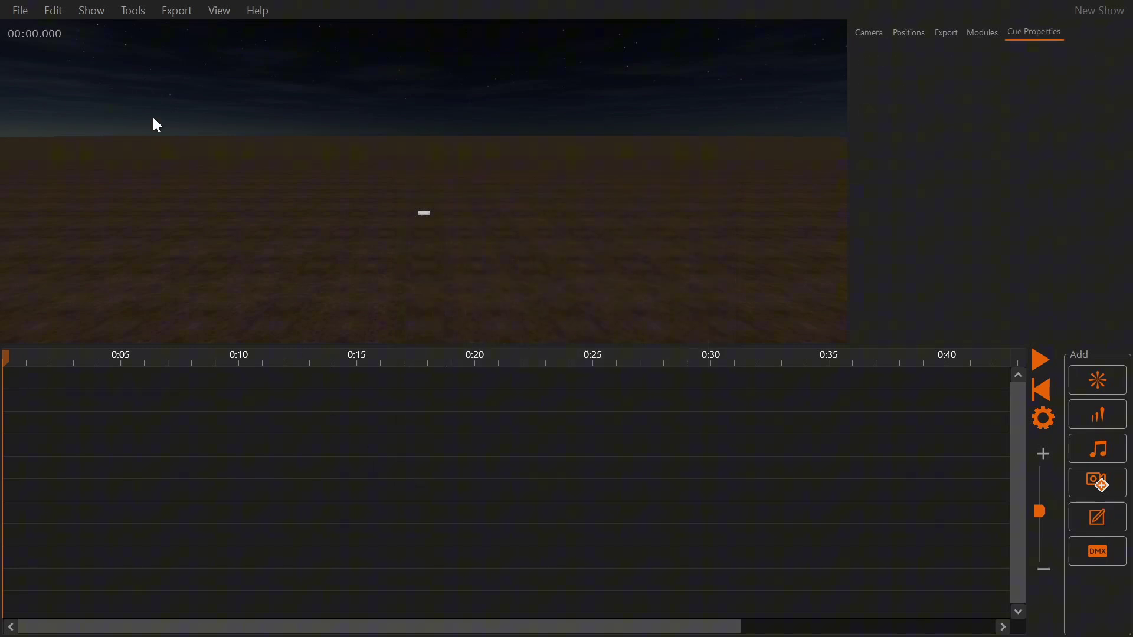
- Set the show's scenery to the 3D world "Real Location - Google Earth"
click(97, 13)
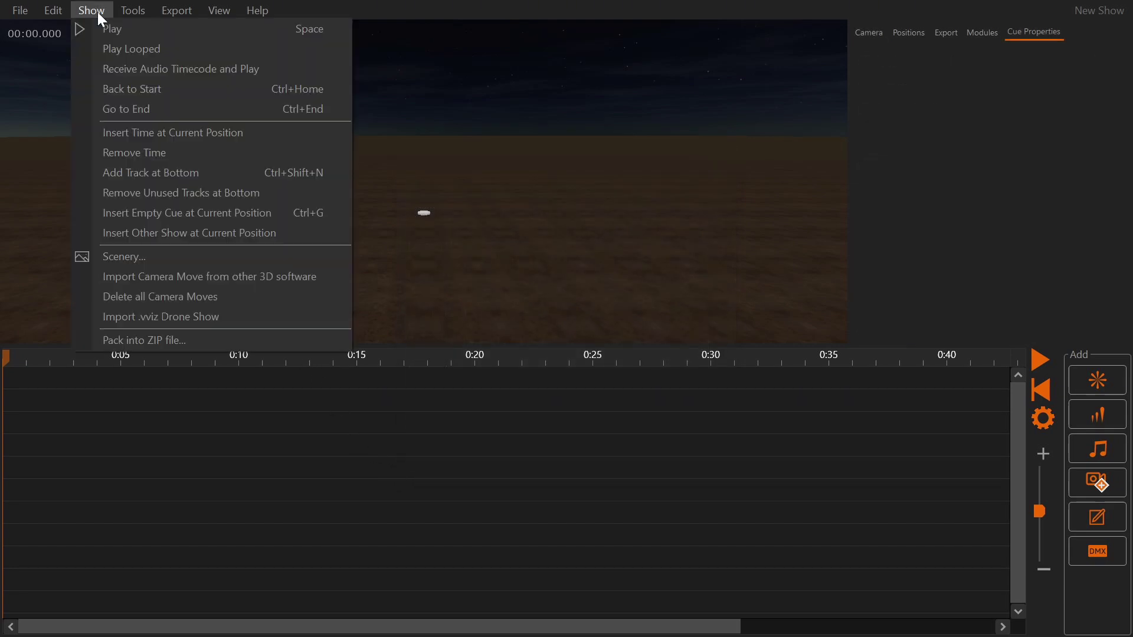
click(150, 258)
drag(353, 267, 353, 250)
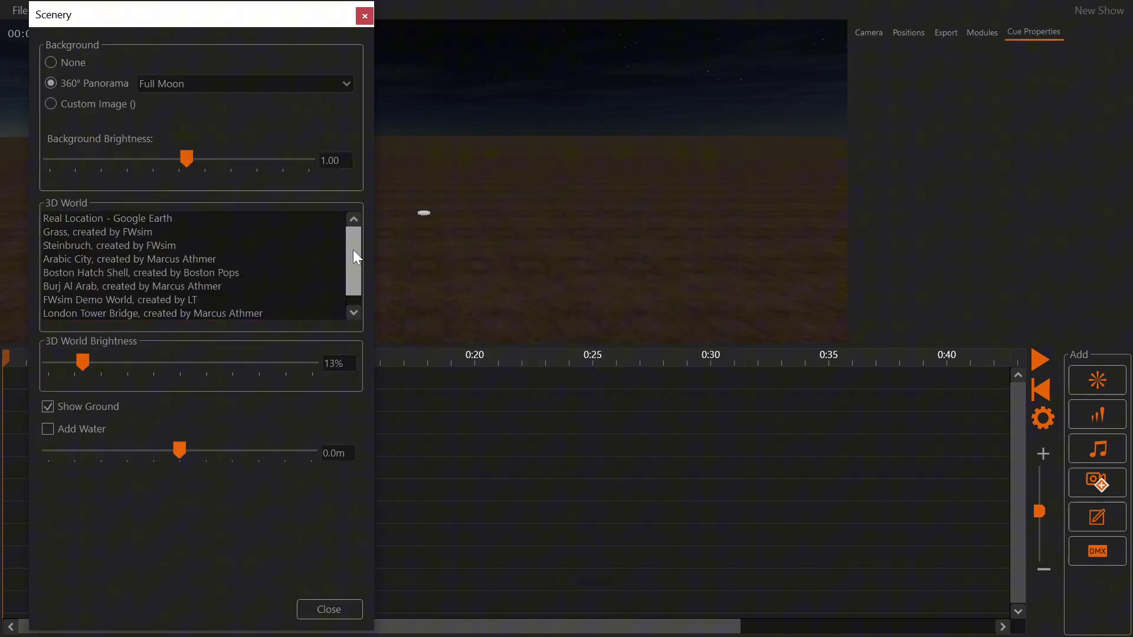
click(179, 217)
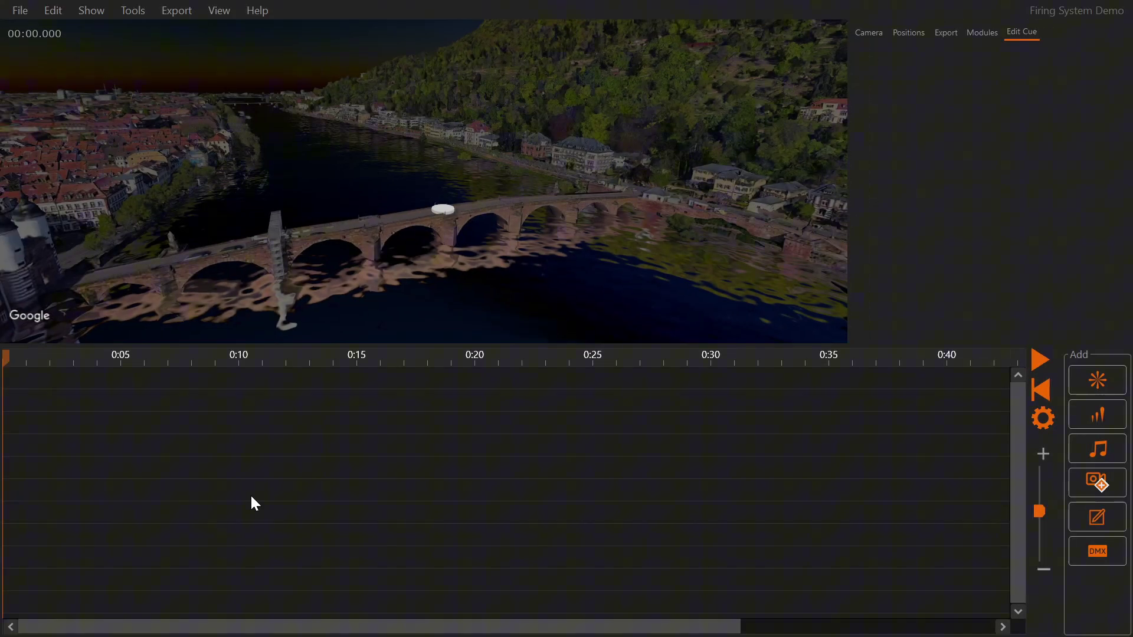
- Add four more firing positions, B to E, to the show
click(910, 34)
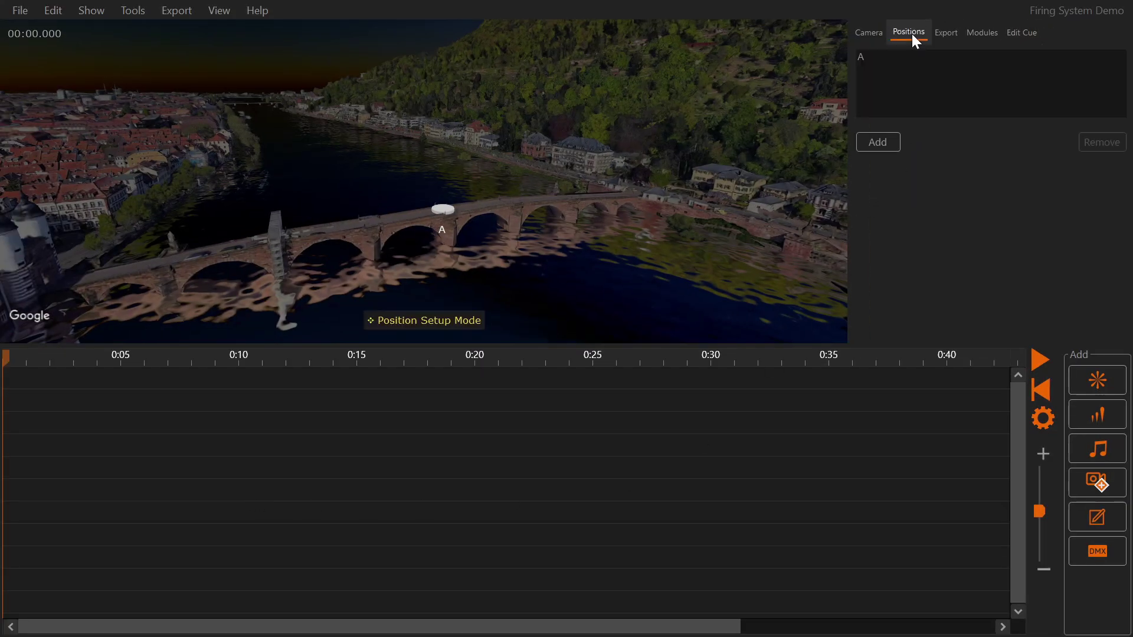
click(872, 148)
click(872, 147)
click(873, 147)
click(874, 147)
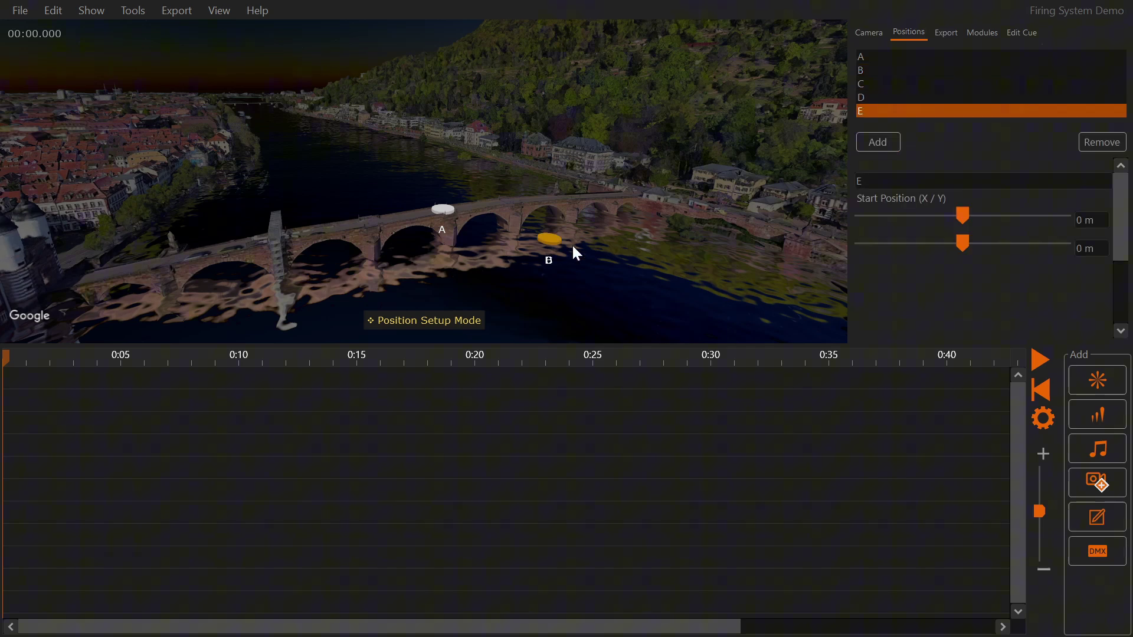
- Spread positions B, C, D and E along the bridge on both sides of position A, in the order D, B, A, C, E
drag(551, 239, 335, 225)
mouse_move(556, 241)
mouse_down()
mouse_move(542, 196)
mouse_move(210, 249)
mouse_move(588, 217)
mouse_up()
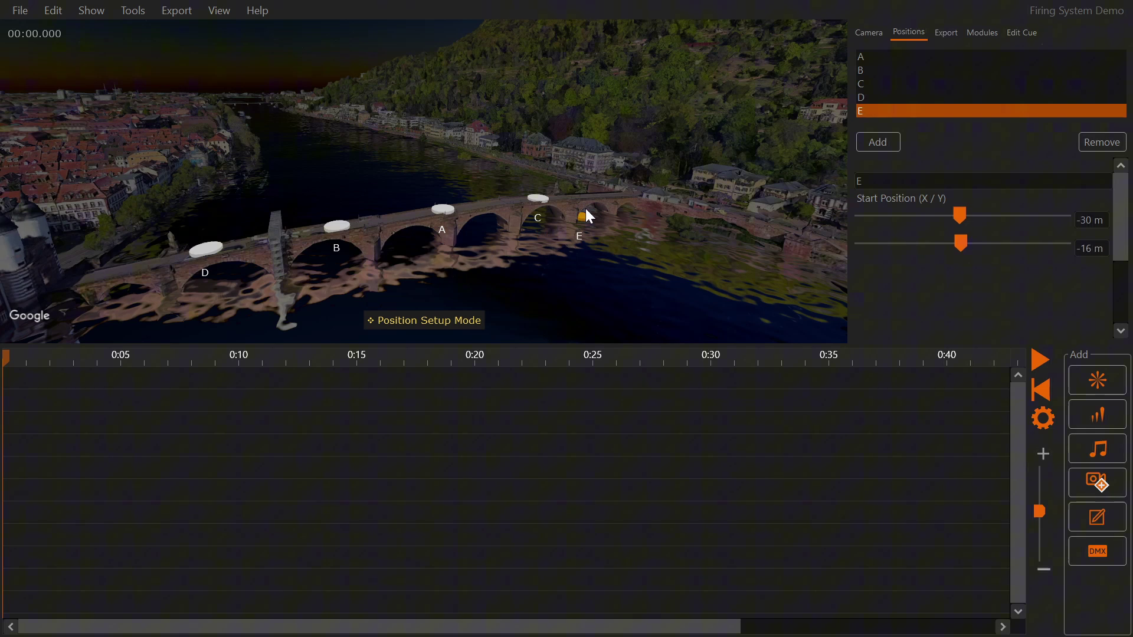
click(493, 535)
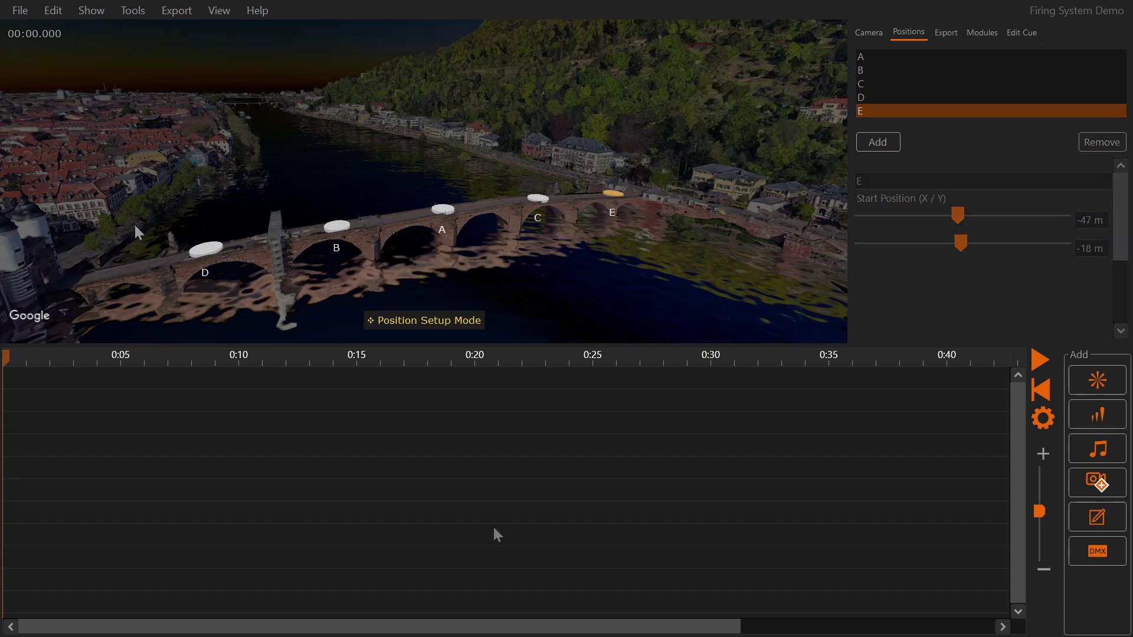
- Add five firing modules with 16 channels each, numbered 01 to 05
click(982, 33)
click(867, 146)
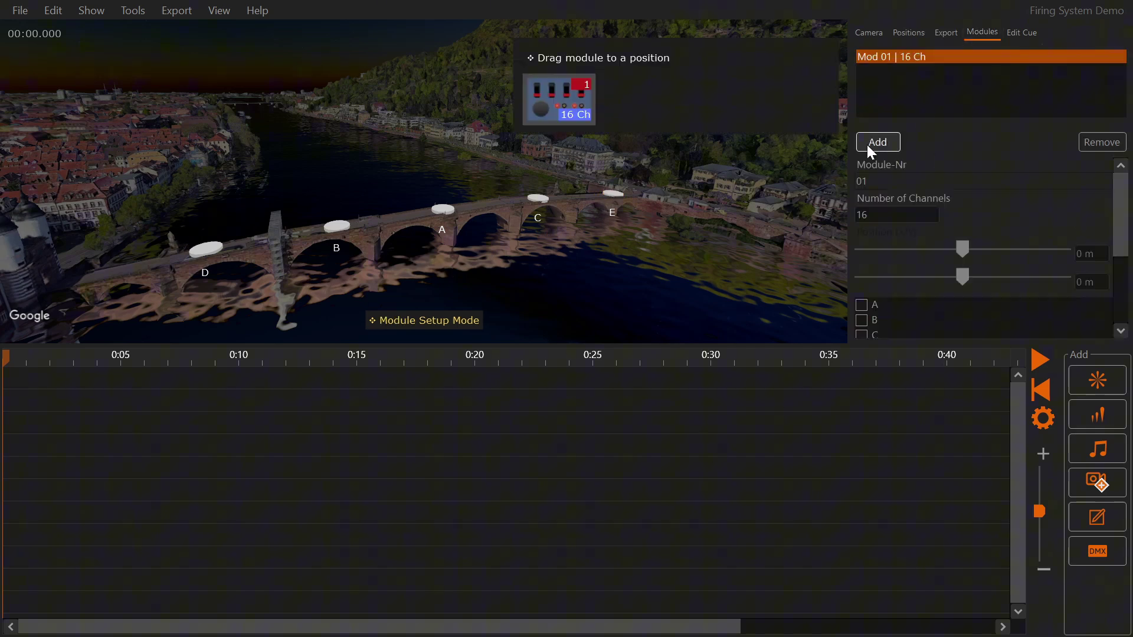
click(867, 146)
click(867, 146)
click(867, 146)
click(867, 144)
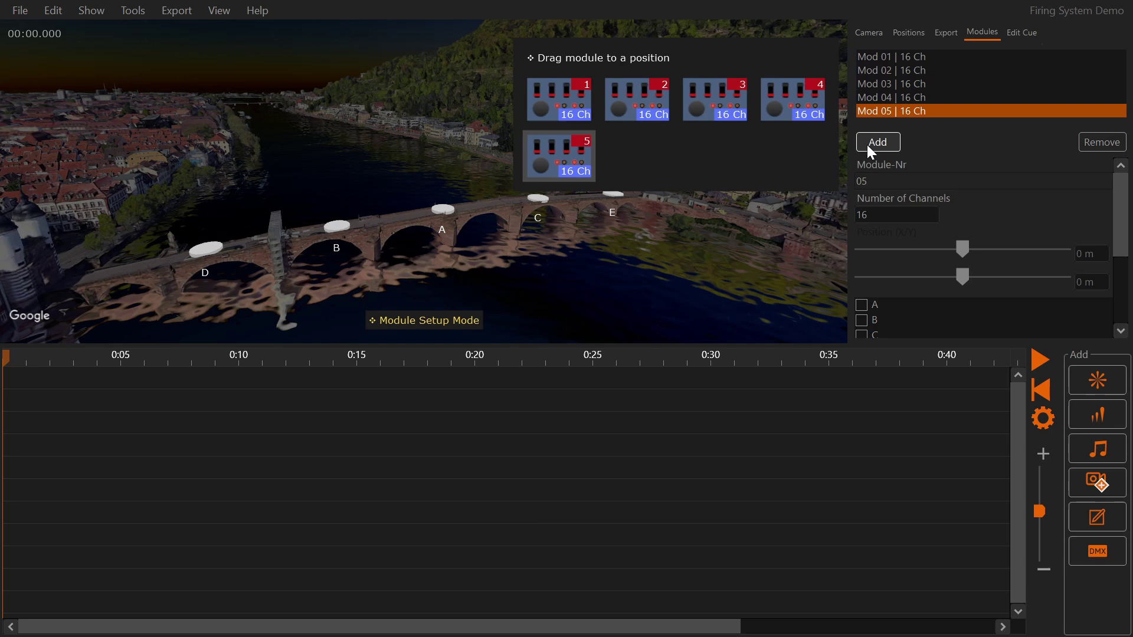
- Assign modules 1 to 5 to the bridge positions D, B, A, C and E respectively
drag(583, 116, 212, 251)
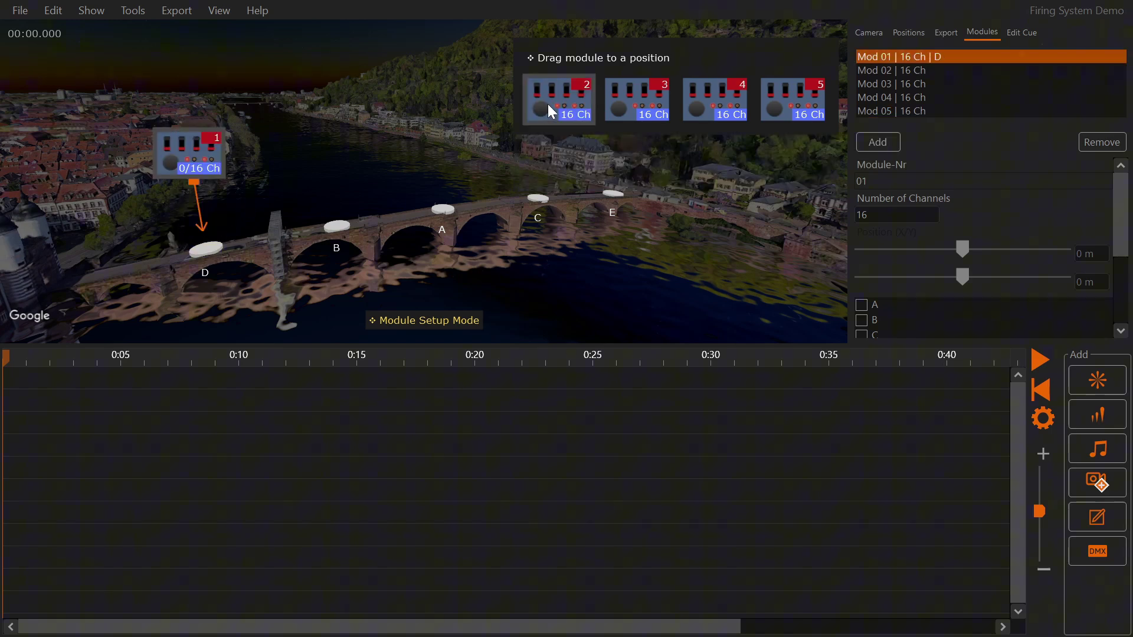
drag(548, 104, 442, 208)
drag(638, 100, 558, 190)
drag(637, 100, 614, 193)
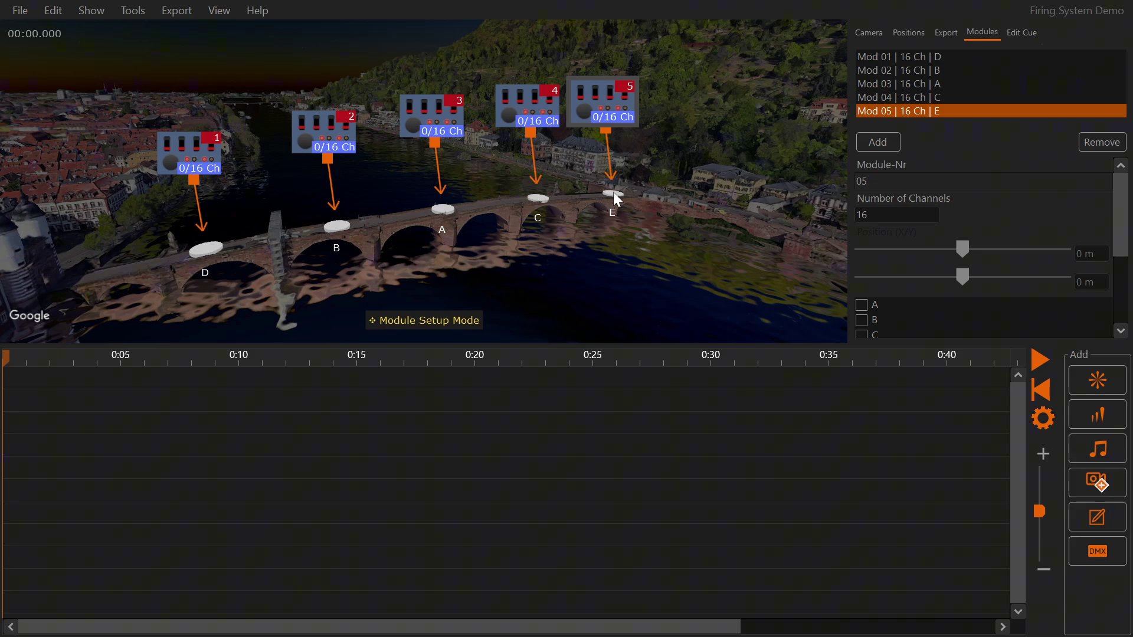
- Add the music file Rising Sea Full.wav from the Desktop folder to the show's timeline
key(alt+Tab)
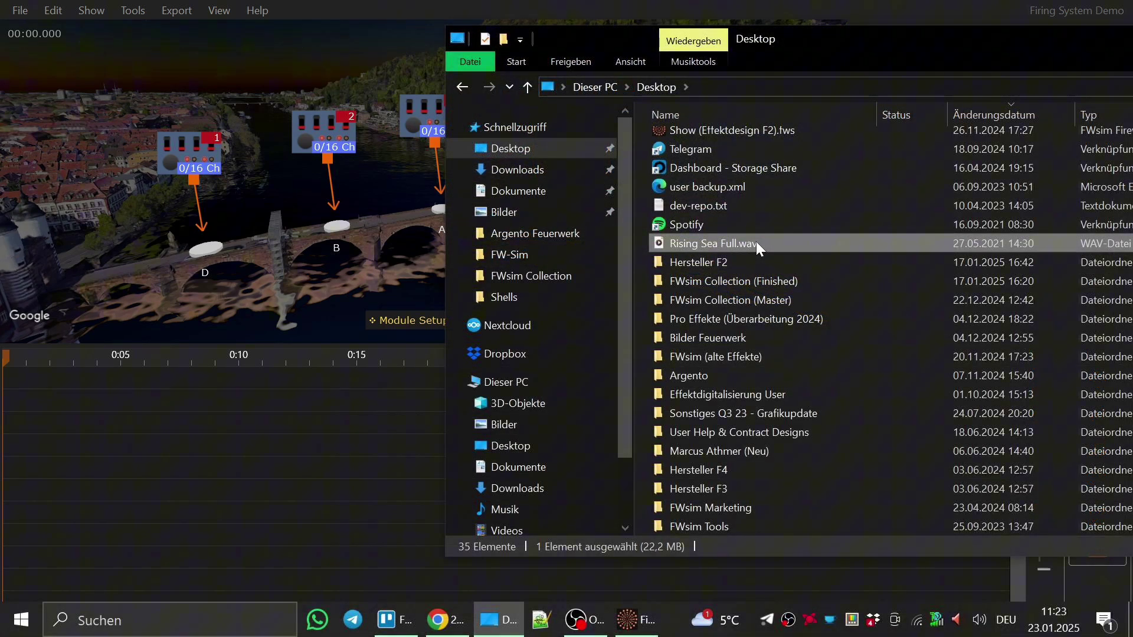
drag(756, 242, 78, 391)
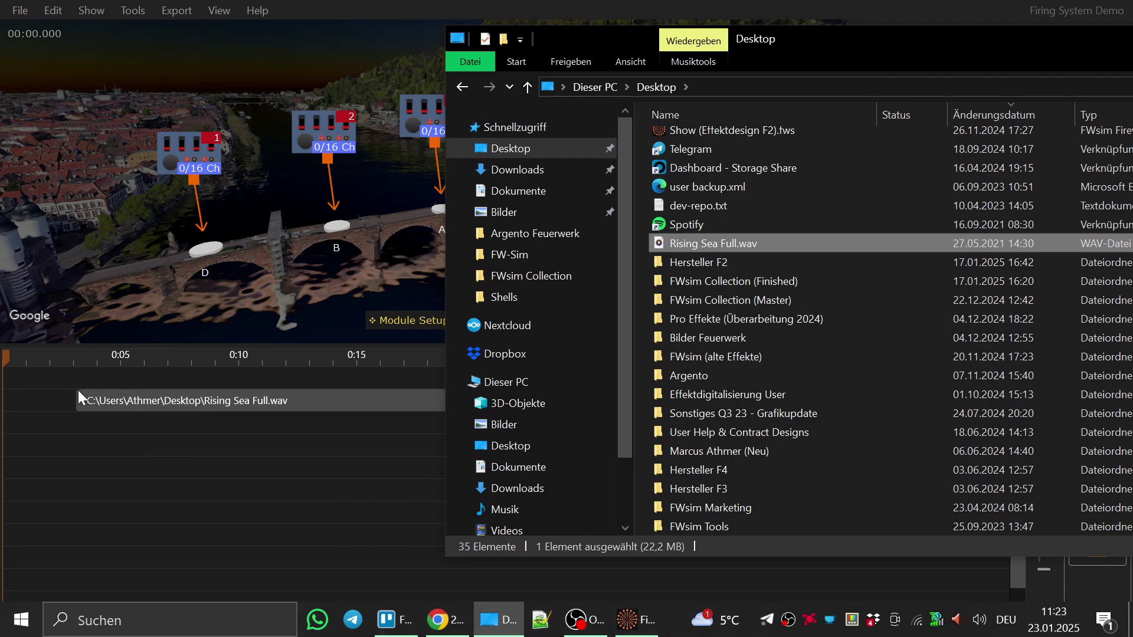
click(366, 533)
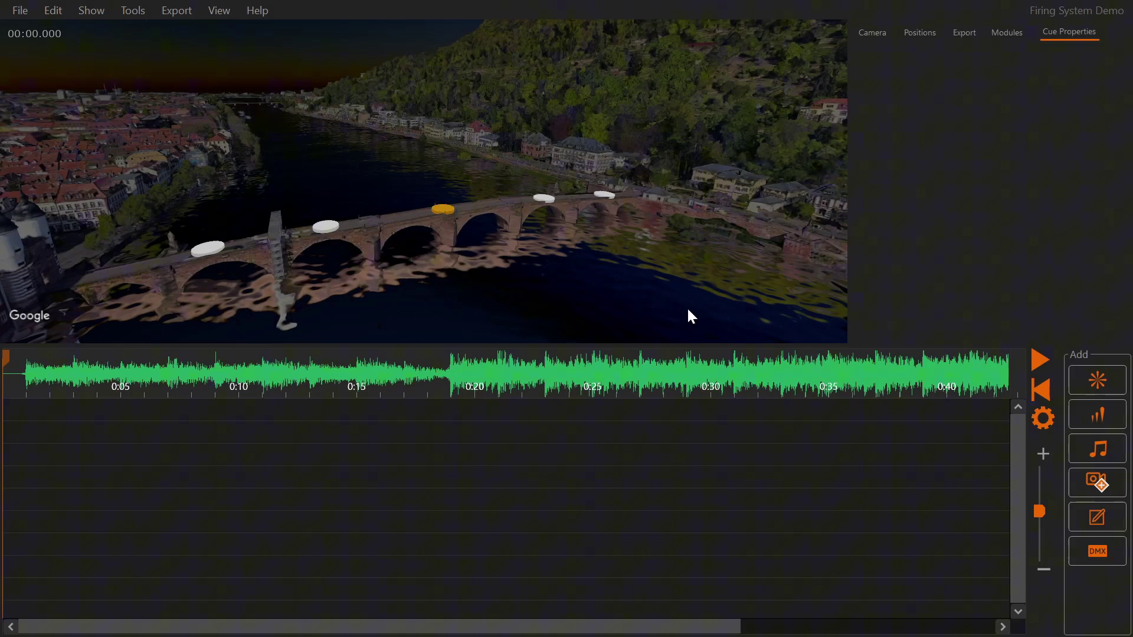
- Insert the effect "Comet: Light Pink" at position A, at about 0:04 on the timeline
click(1100, 379)
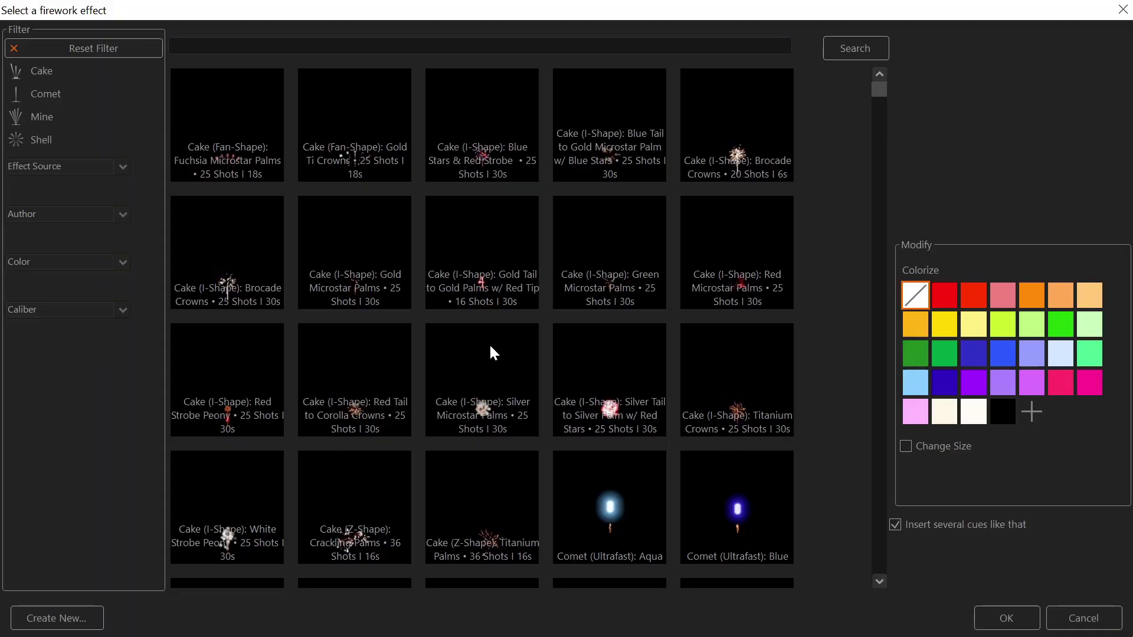
click(48, 95)
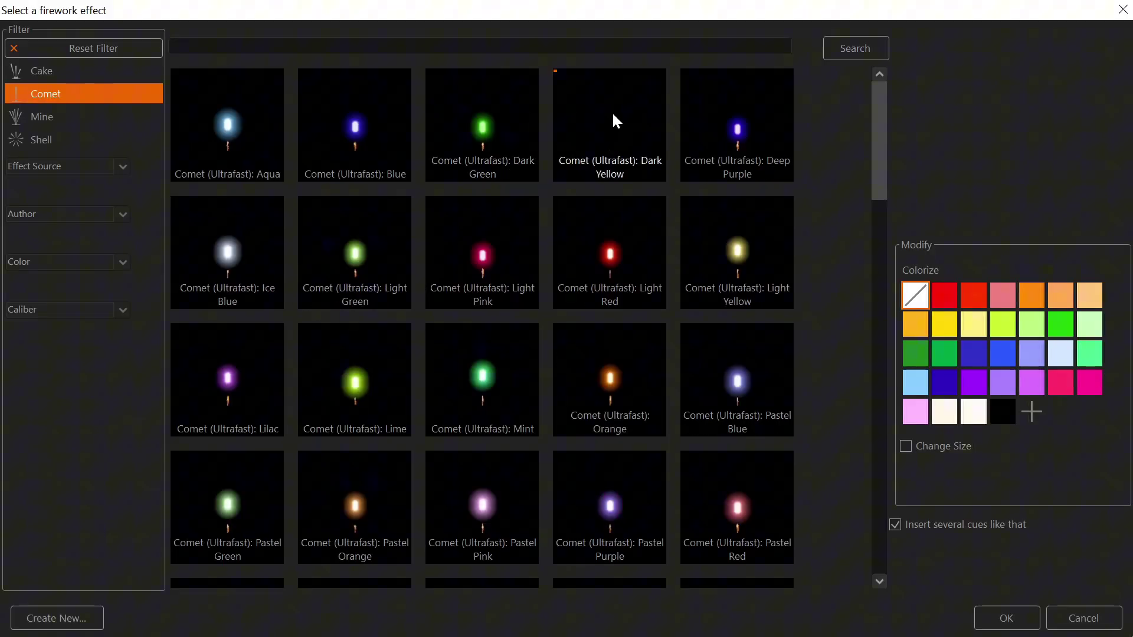
drag(882, 114, 892, 348)
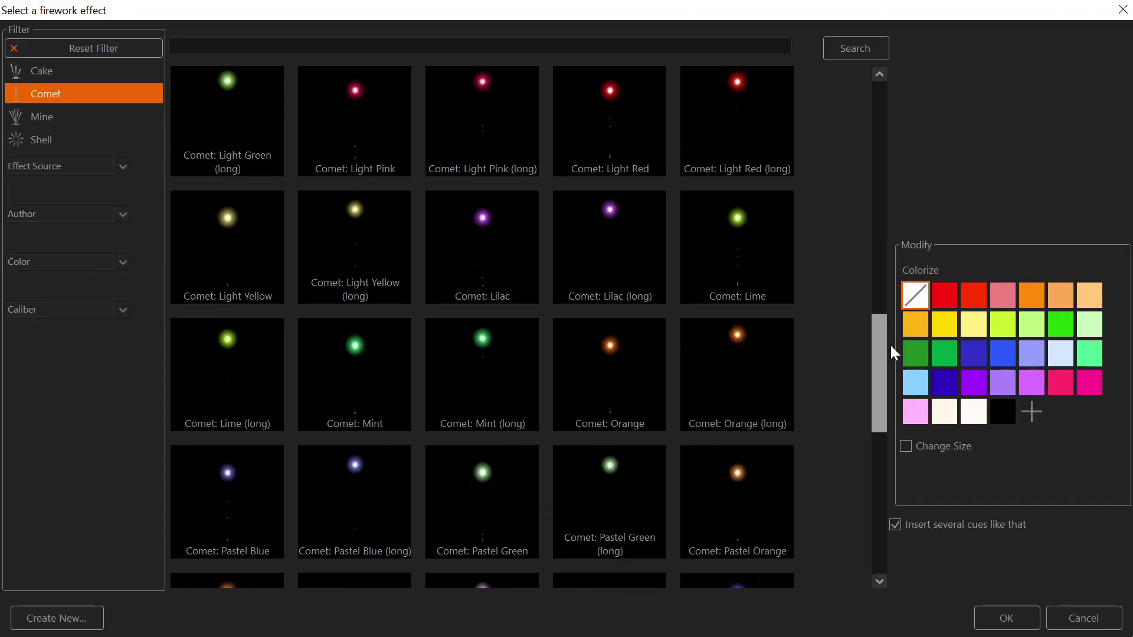
click(354, 138)
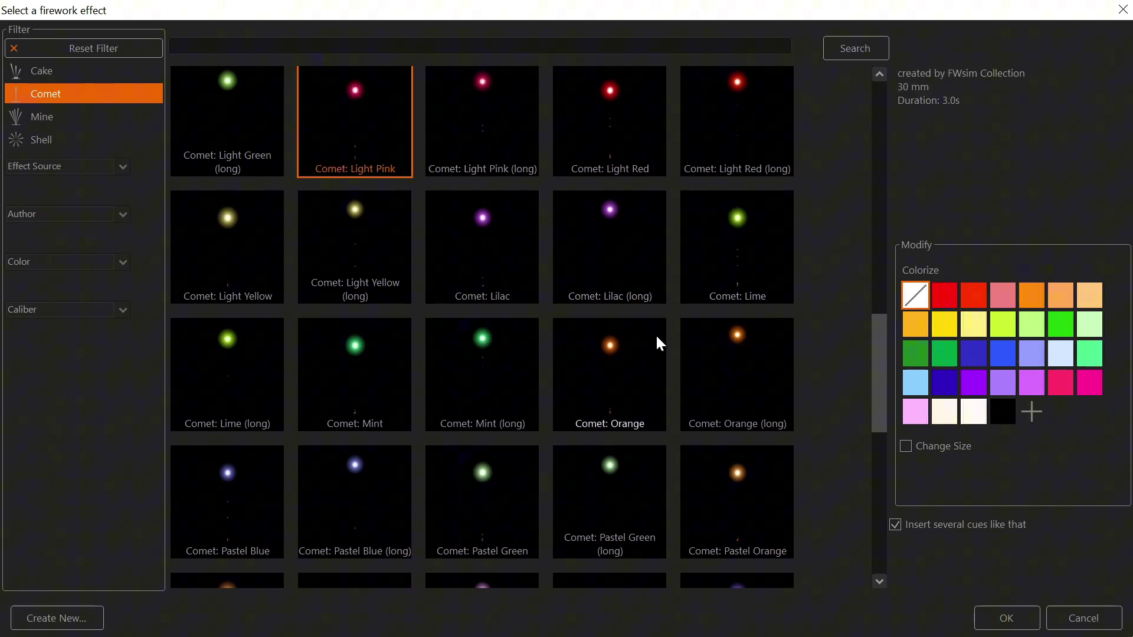
click(1021, 627)
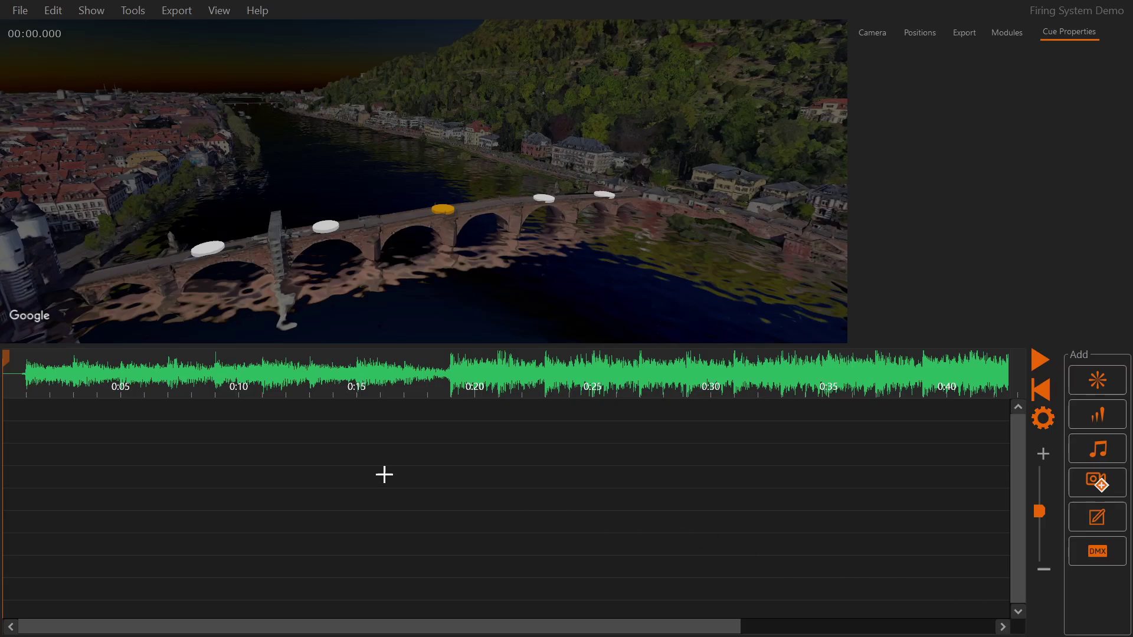
click(92, 430)
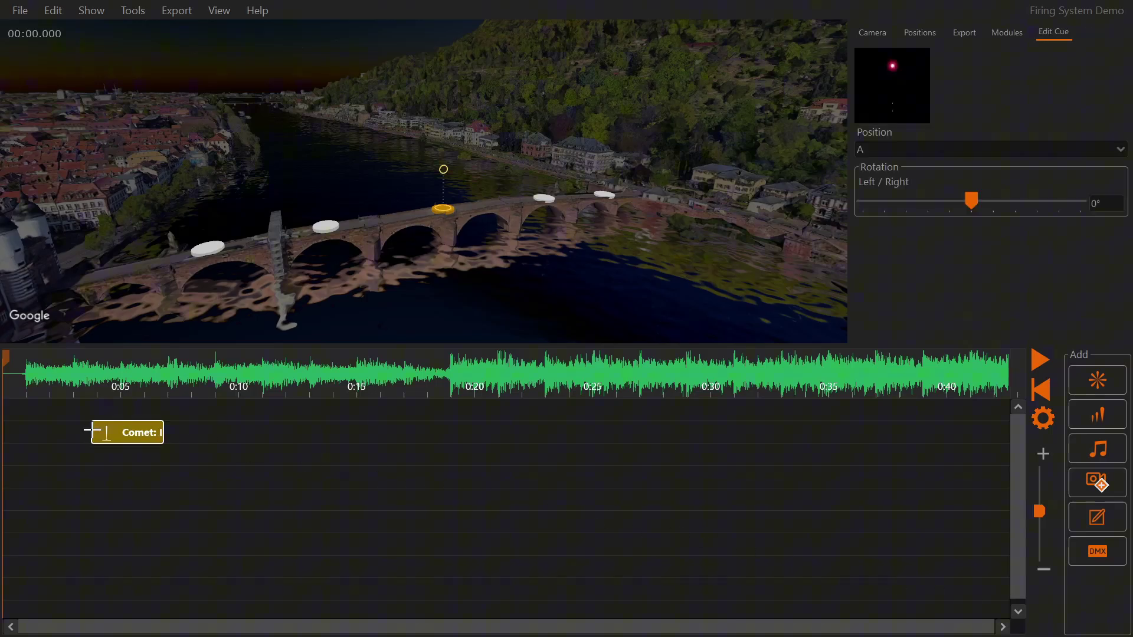
click(175, 485)
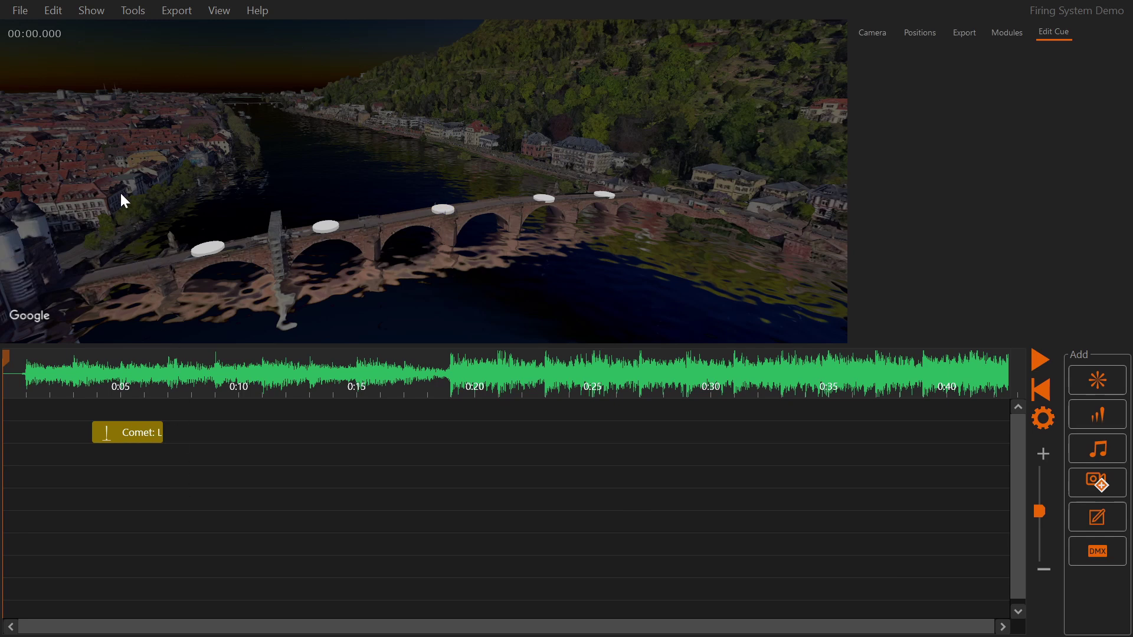
- Insert "Comet: Lime" at all five bridge positions at about 0:07.5 and rotate the cues to 25°
drag(121, 195, 710, 267)
click(1081, 380)
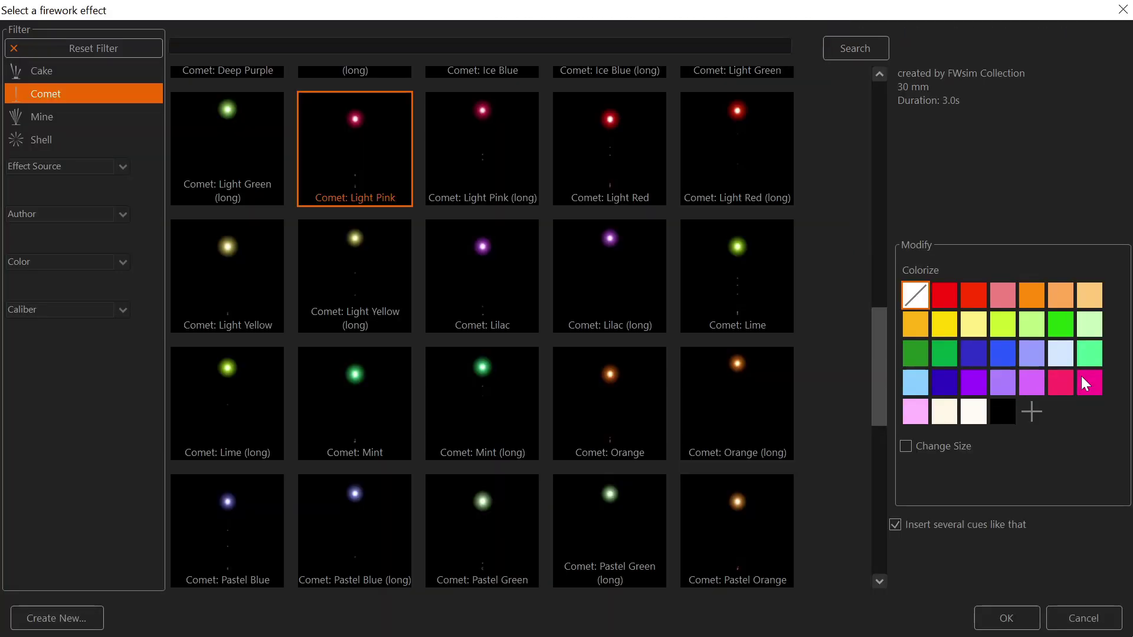
click(707, 307)
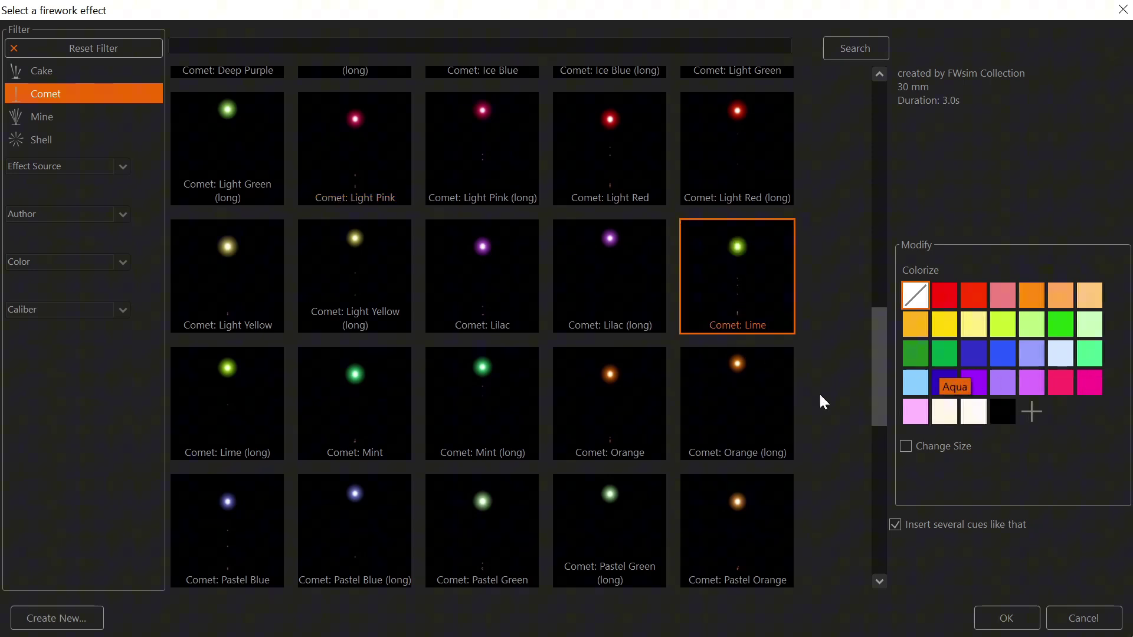
click(983, 617)
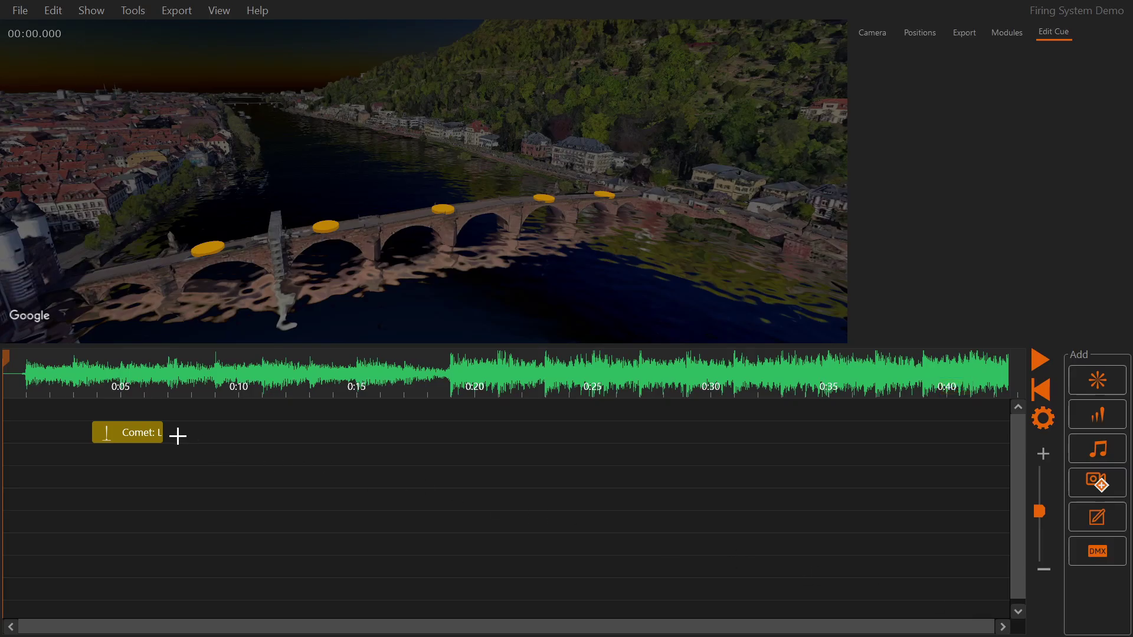
click(179, 435)
click(194, 378)
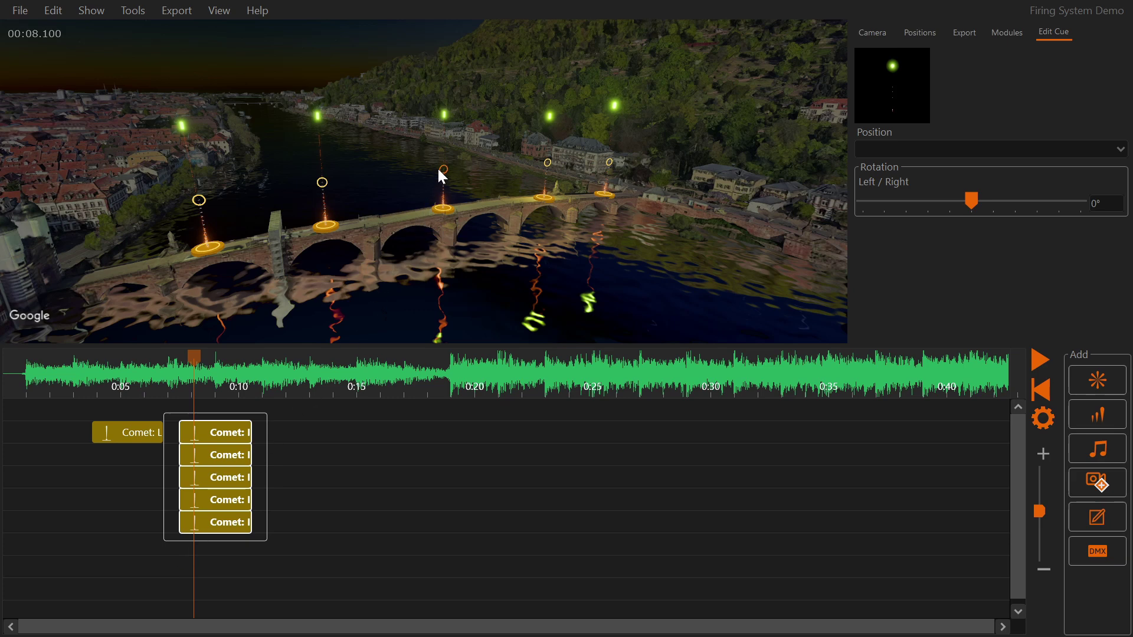
drag(442, 169, 426, 173)
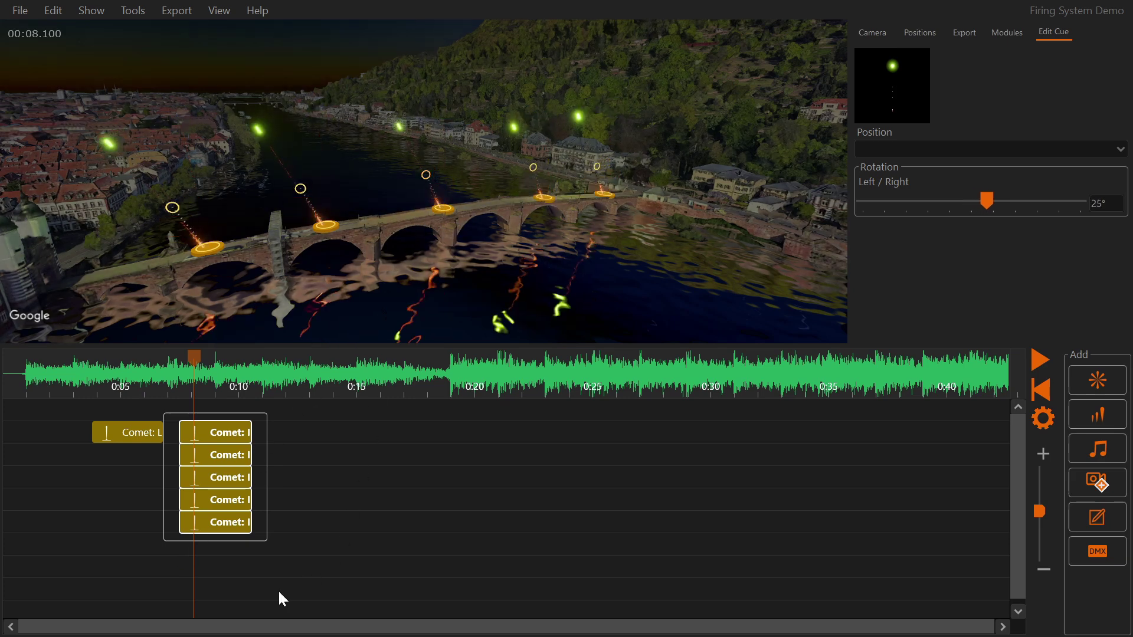
- Copy the five lime comet cues and paste them on the tracks below, starting at about 0:09
right_click(225, 432)
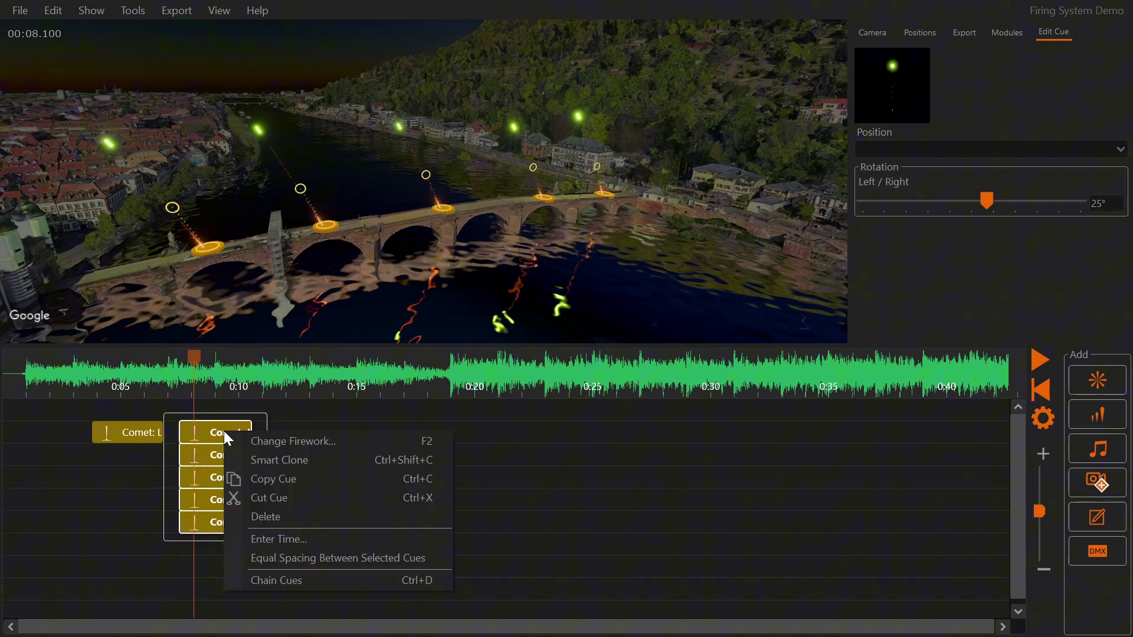
click(271, 481)
right_click(225, 547)
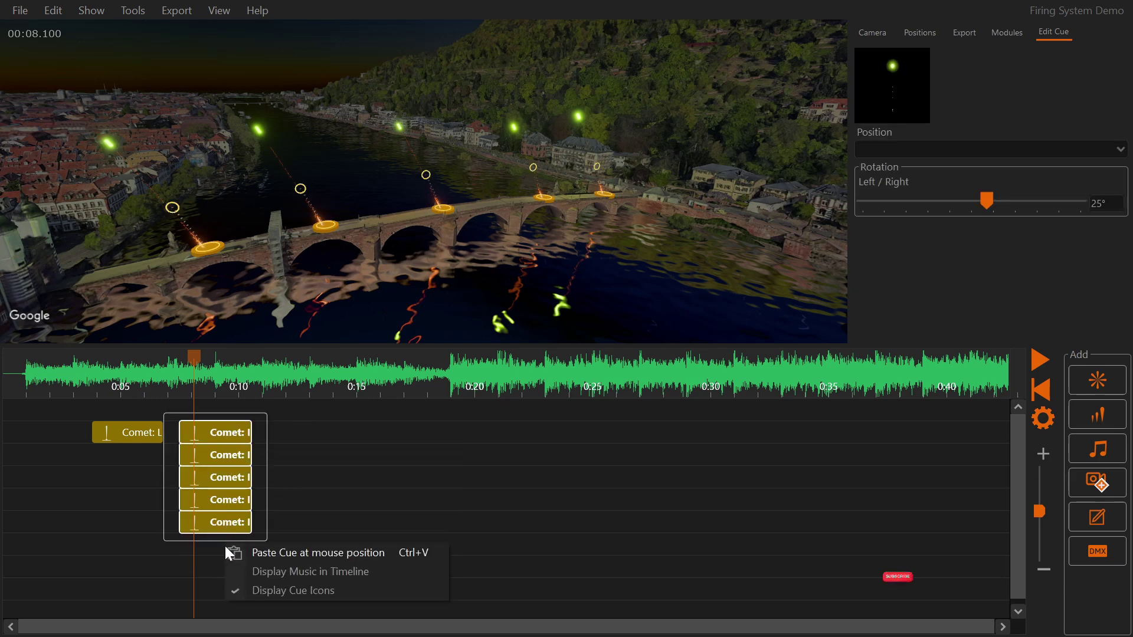
click(239, 548)
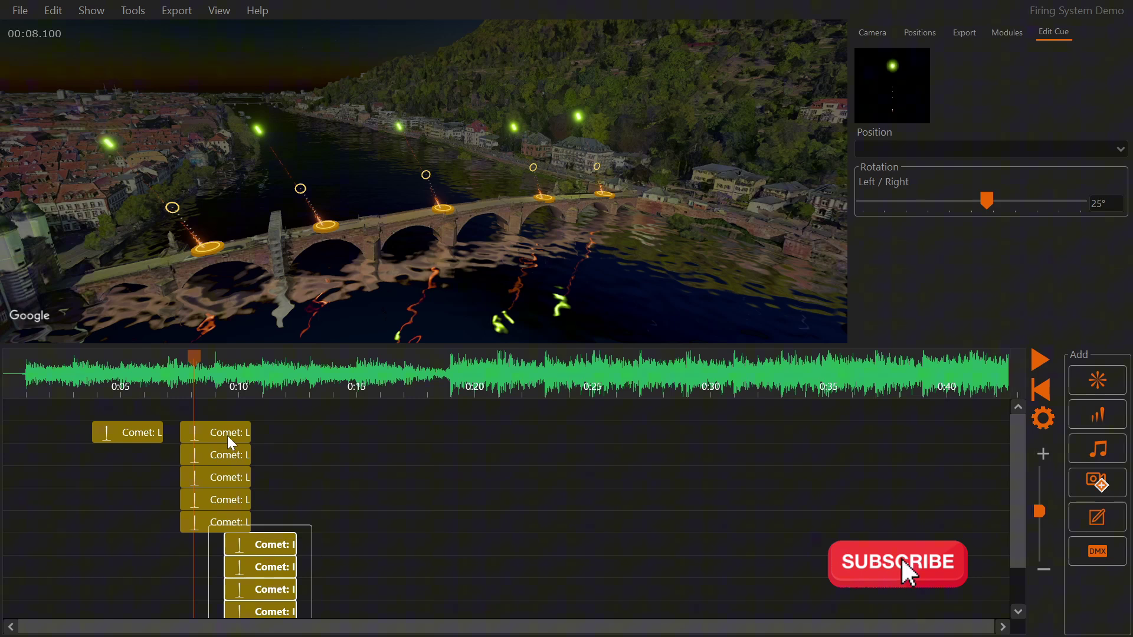
- Rotate the pasted lime comets to -25° and play the show to preview the crossing comets
drag(217, 392, 250, 397)
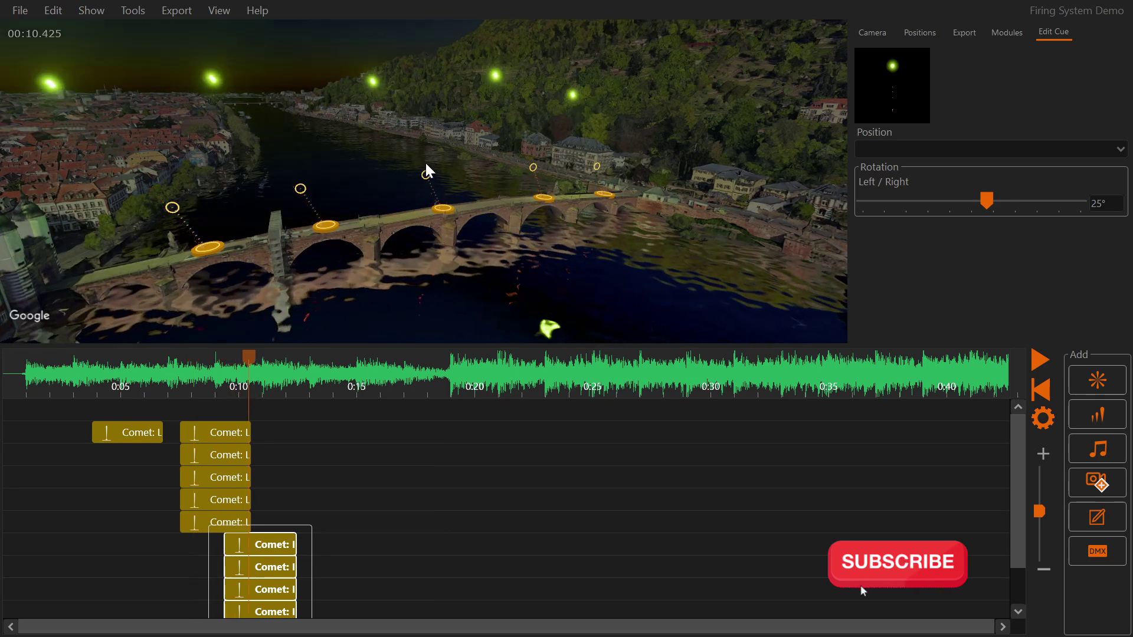
drag(426, 175, 459, 171)
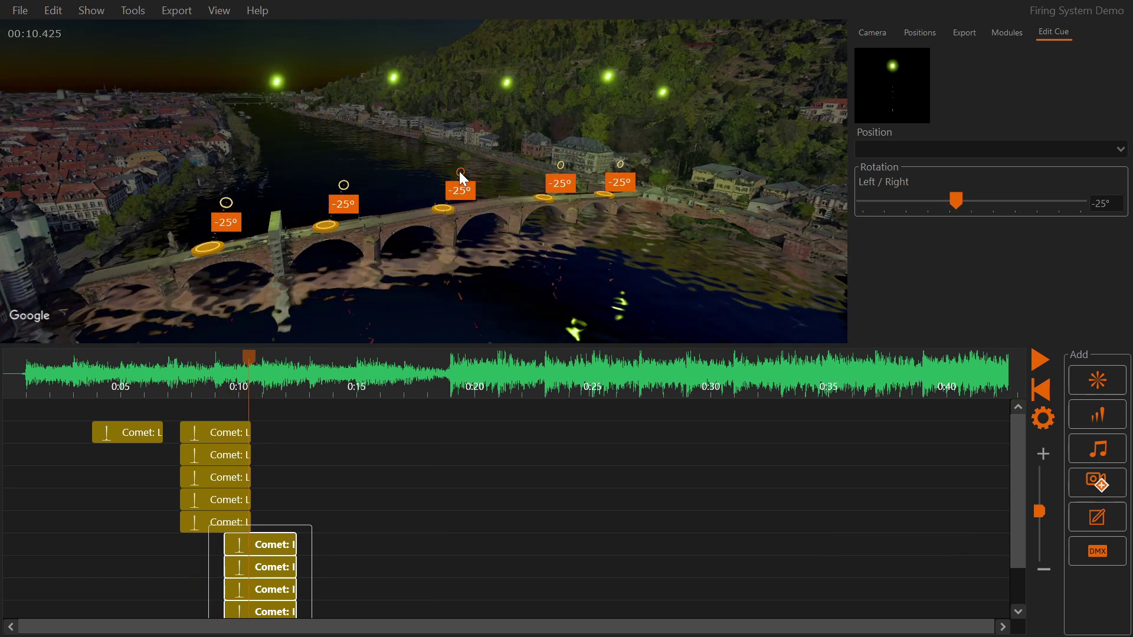
click(1039, 360)
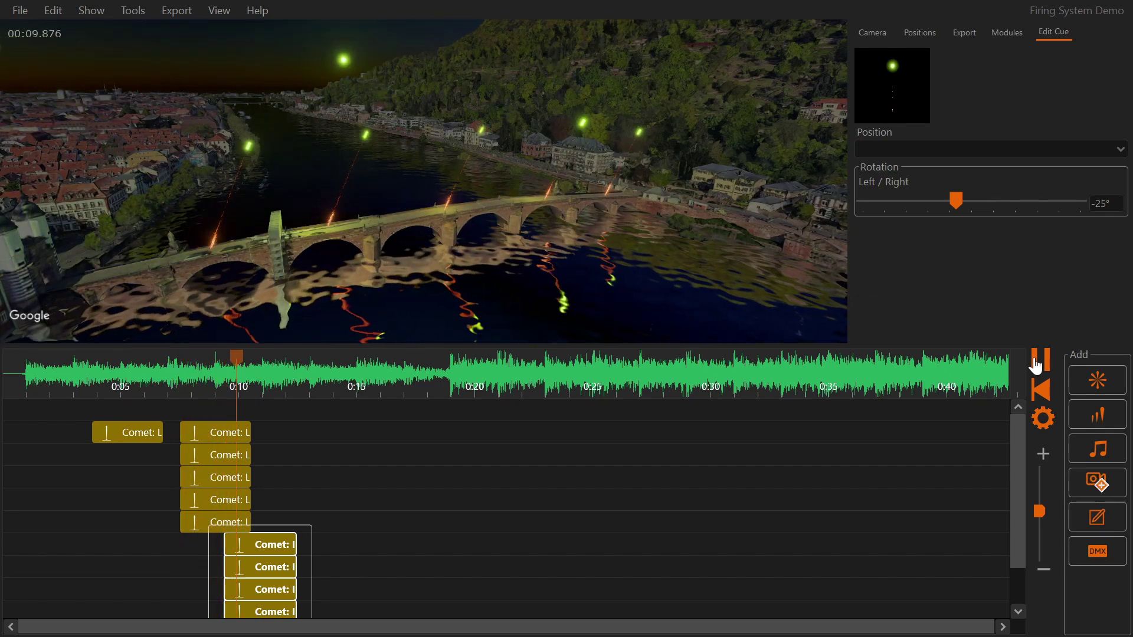
- Stop the preview, copy both groups of lime comet cues and paste the copies further along the same tracks
click(1036, 365)
click(356, 525)
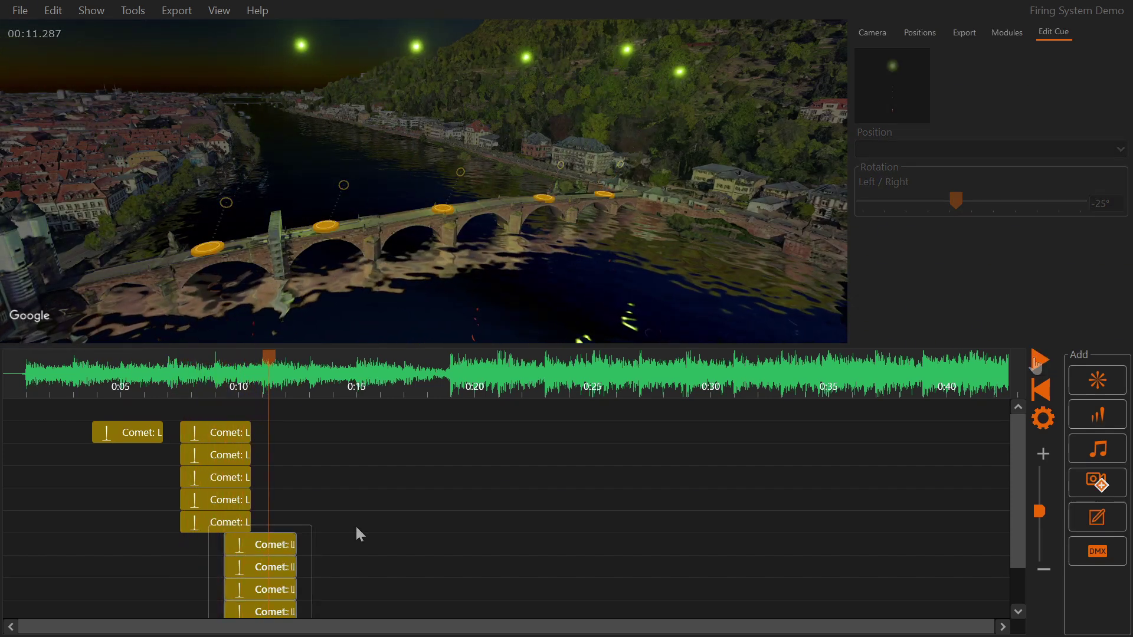
drag(181, 404, 287, 579)
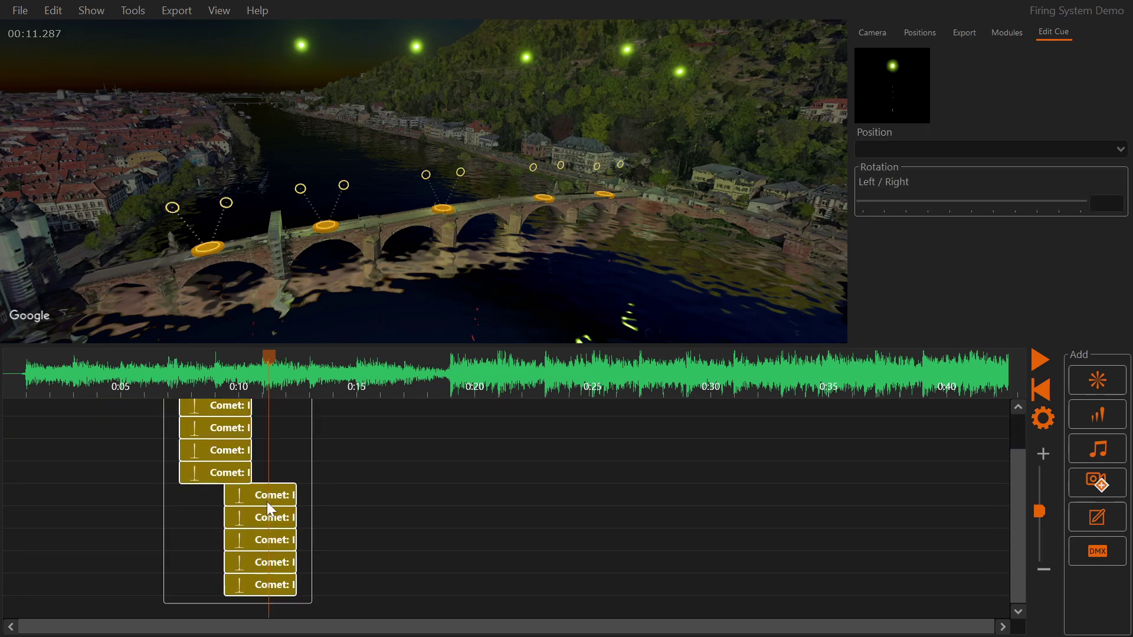
right_click(296, 486)
click(297, 488)
scroll(1019, 472, up, 2)
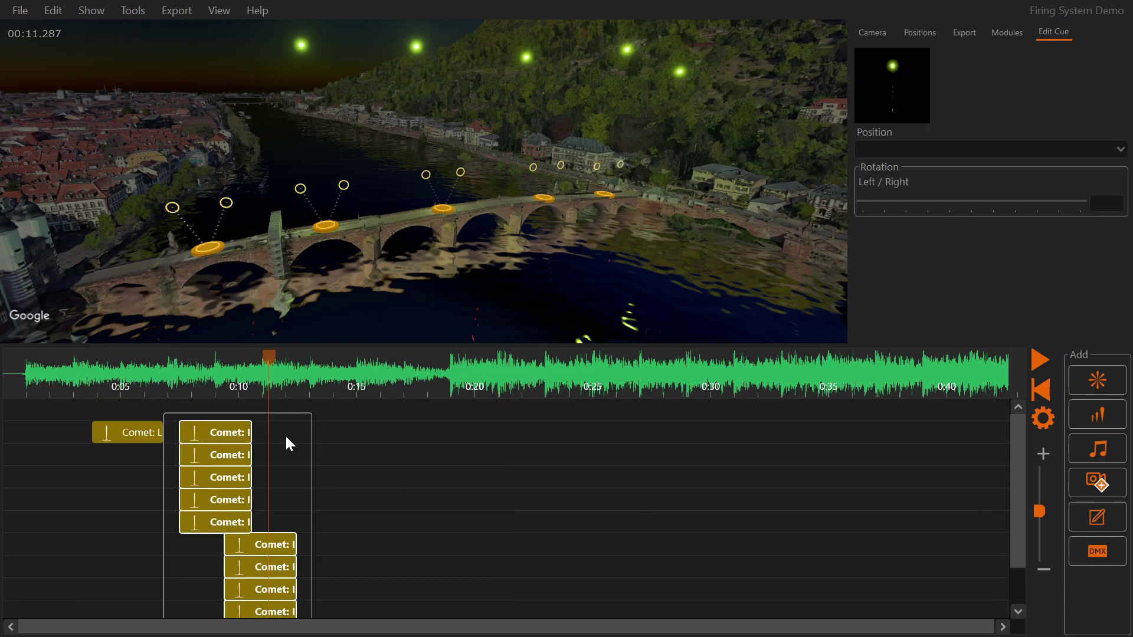
key(ctrl+v)
mouse_move(316, 438)
mouse_down()
mouse_move(320, 430)
mouse_move(306, 430)
mouse_up()
- Change the effect of the pasted comet cues to "Comet: Dark Green"
double_click(306, 430)
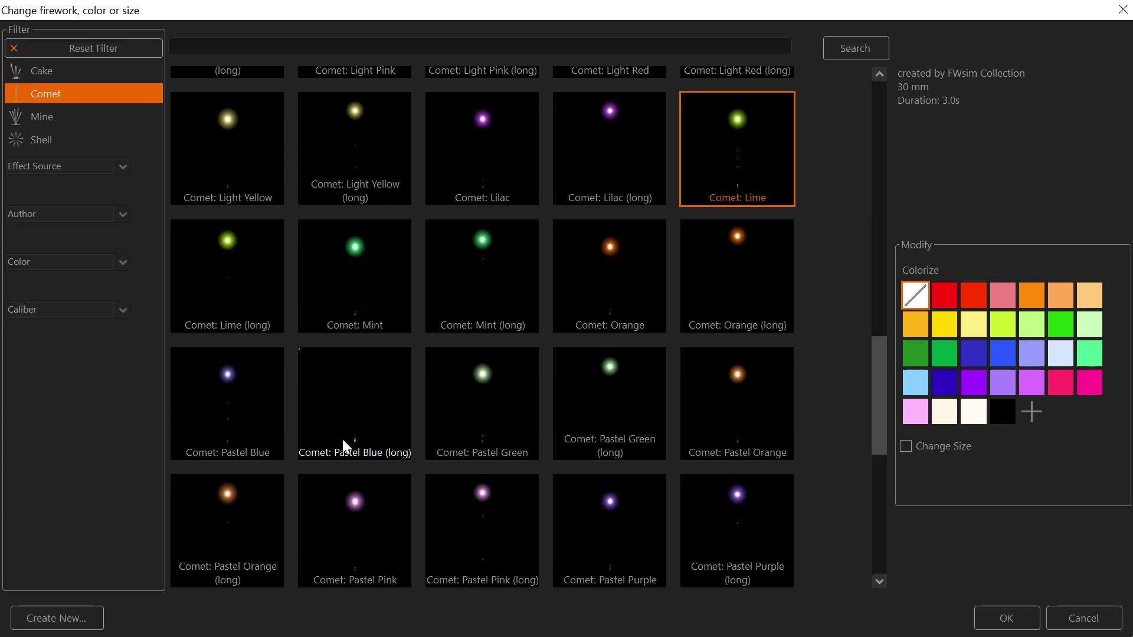
scroll(330, 333, up, 6)
click(381, 456)
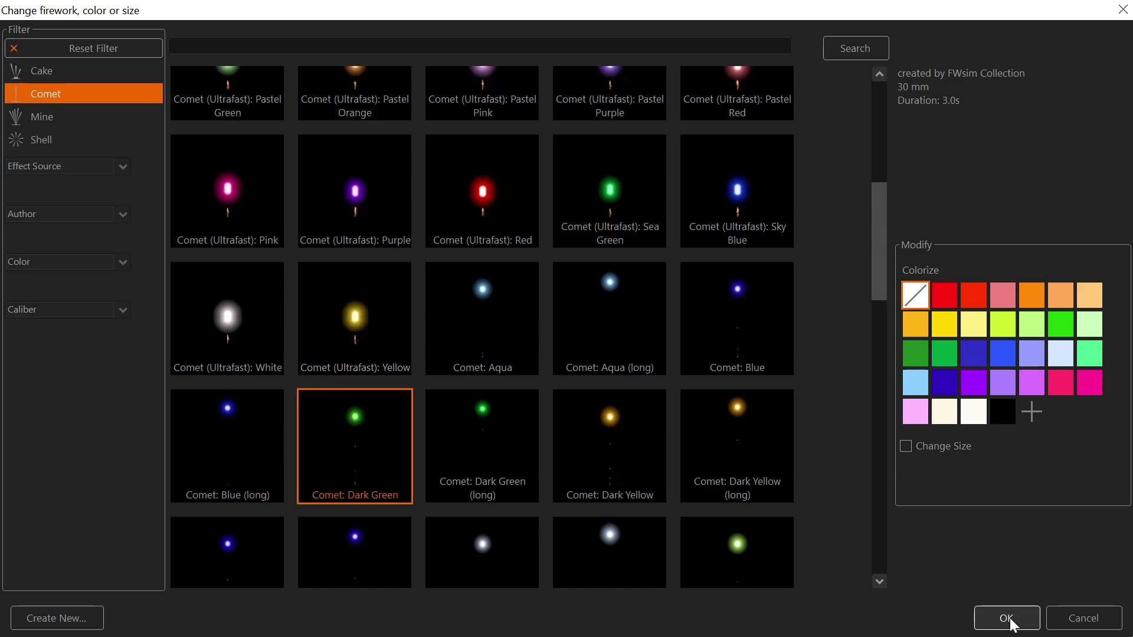
click(1006, 618)
- Stagger the start times of both groups of dark green comets diagonally so they fire one after another across the positions
drag(378, 521, 444, 523)
scroll(1025, 494, down, 2)
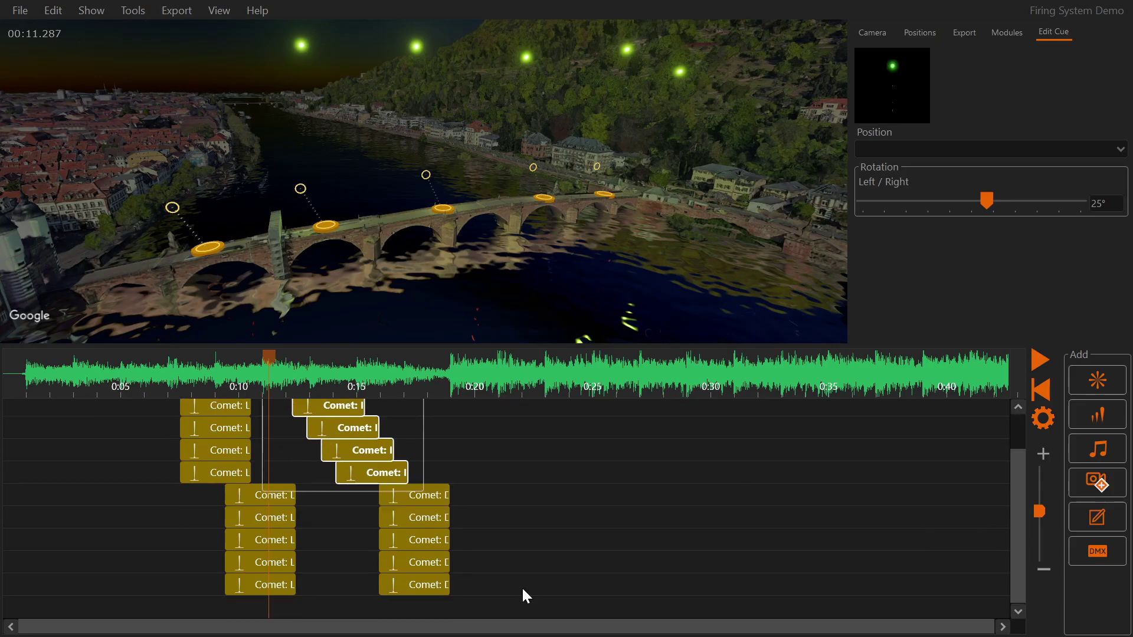
drag(522, 587, 417, 491)
drag(476, 555, 543, 555)
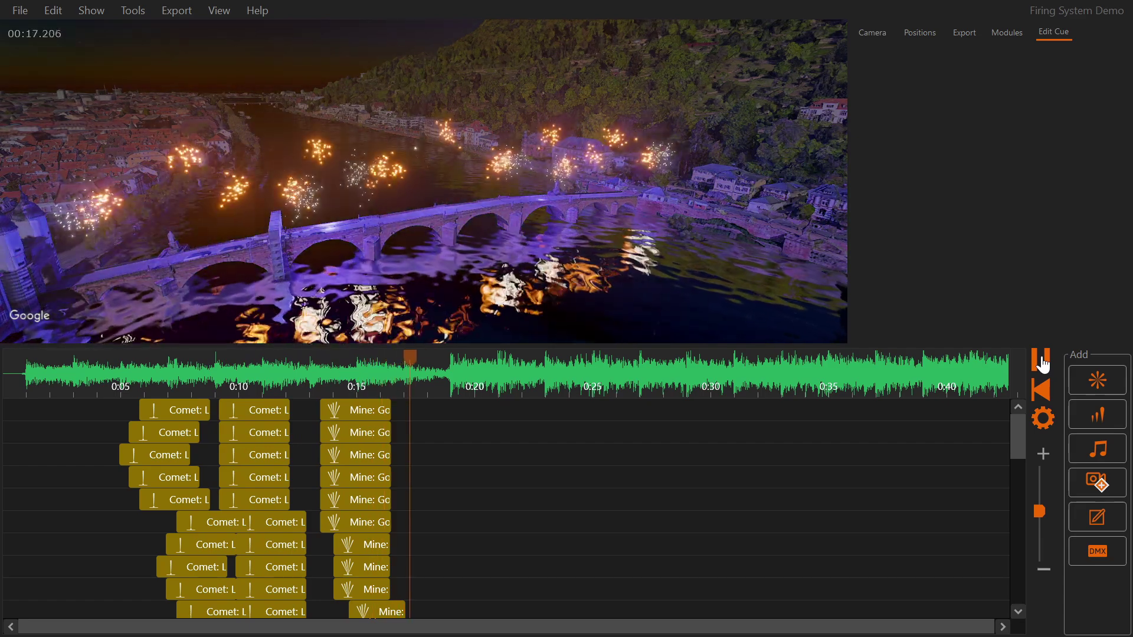
- Stop the show preview and auto-assign firing channels to the cues
click(1043, 364)
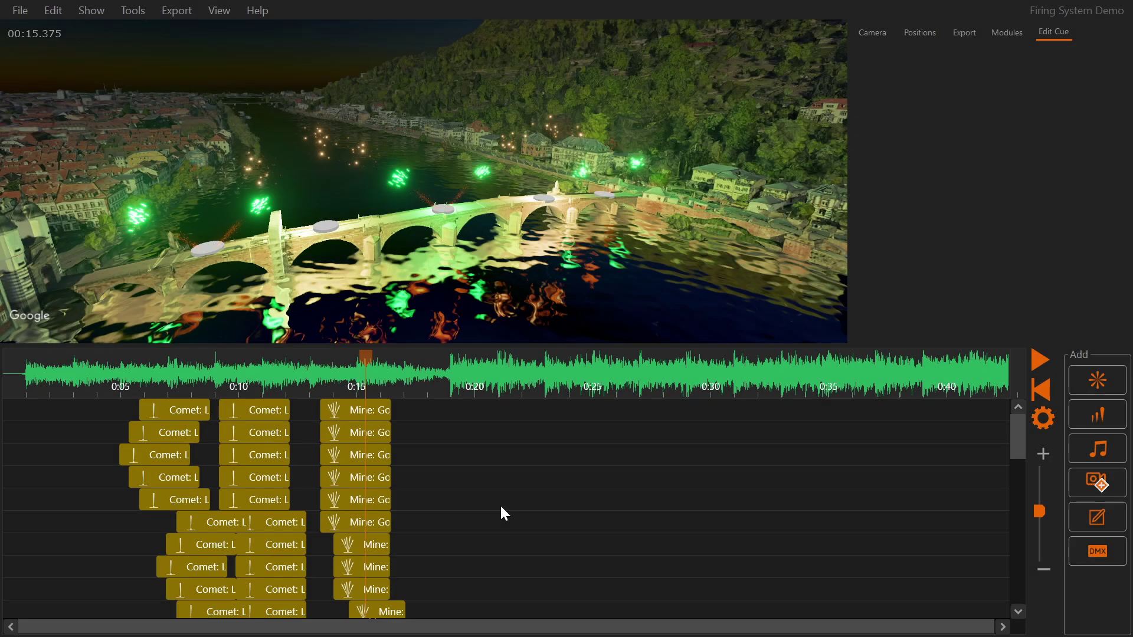
click(173, 10)
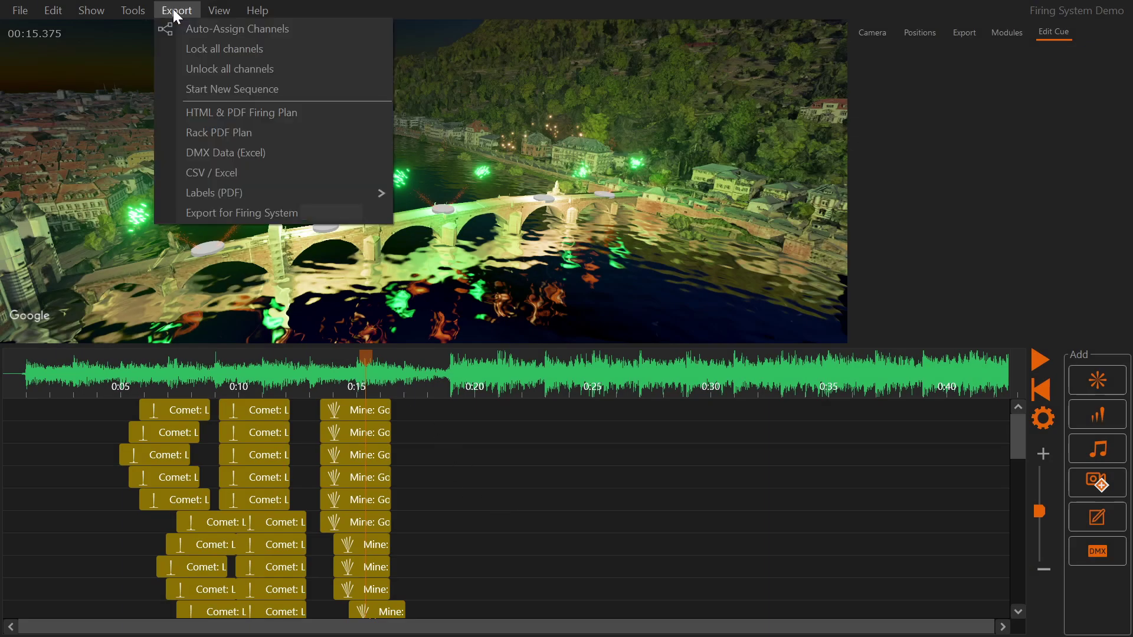
click(342, 28)
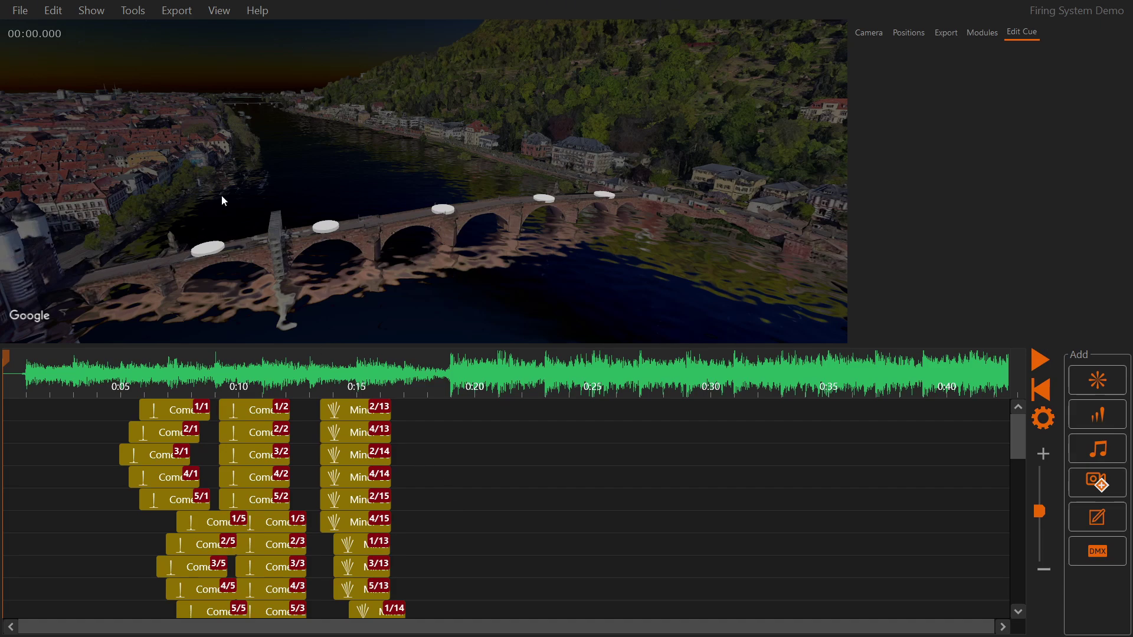
- Review the cue list in the popup Table View, then examine the channel usage of the five firing modules on the bridge
click(133, 11)
mouse_move(217, 27)
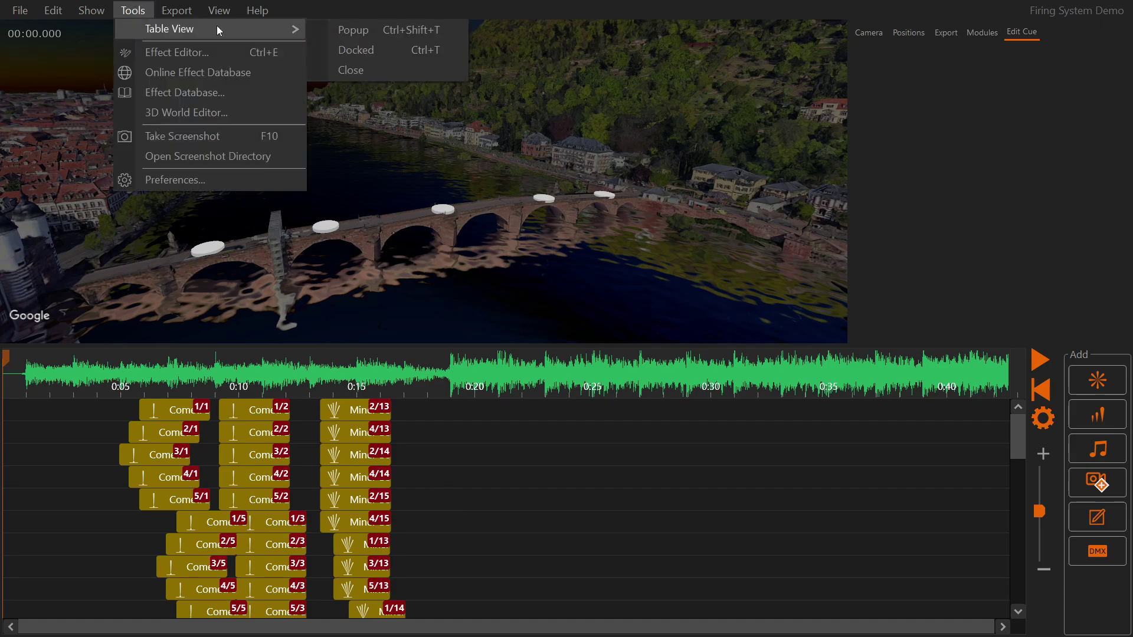
click(386, 30)
drag(1043, 114, 1016, 306)
key(Escape)
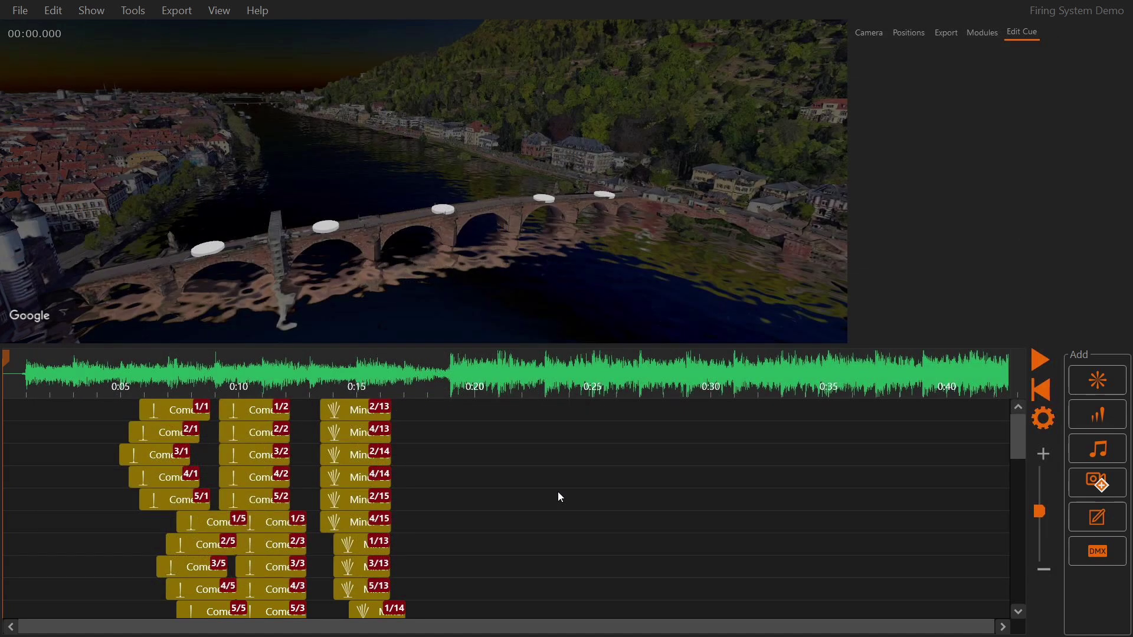
click(986, 34)
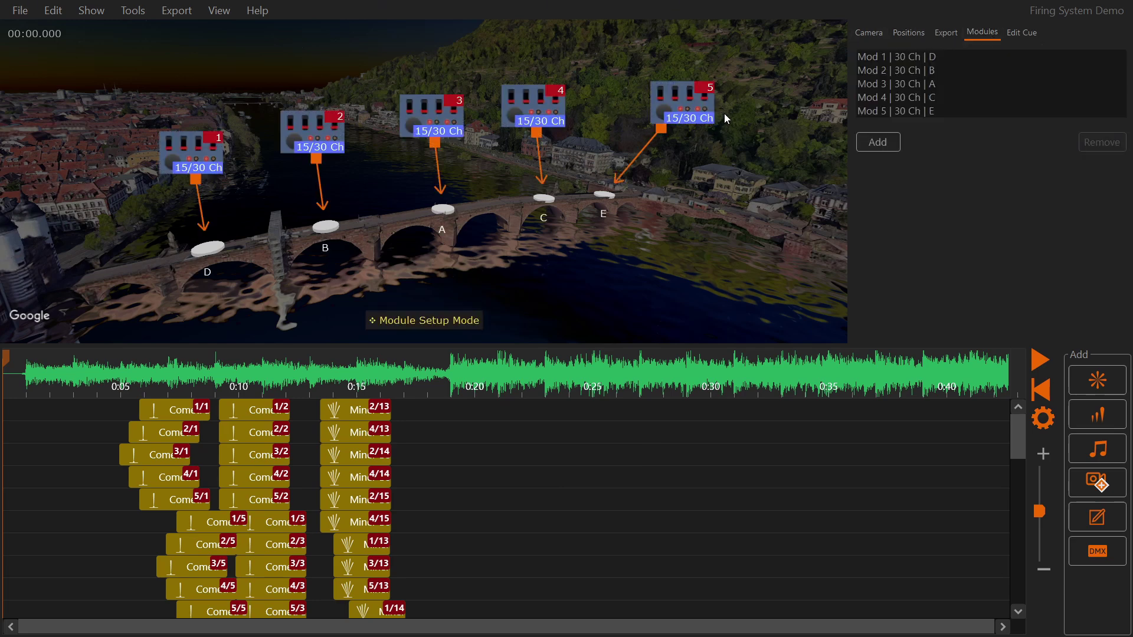
click(651, 108)
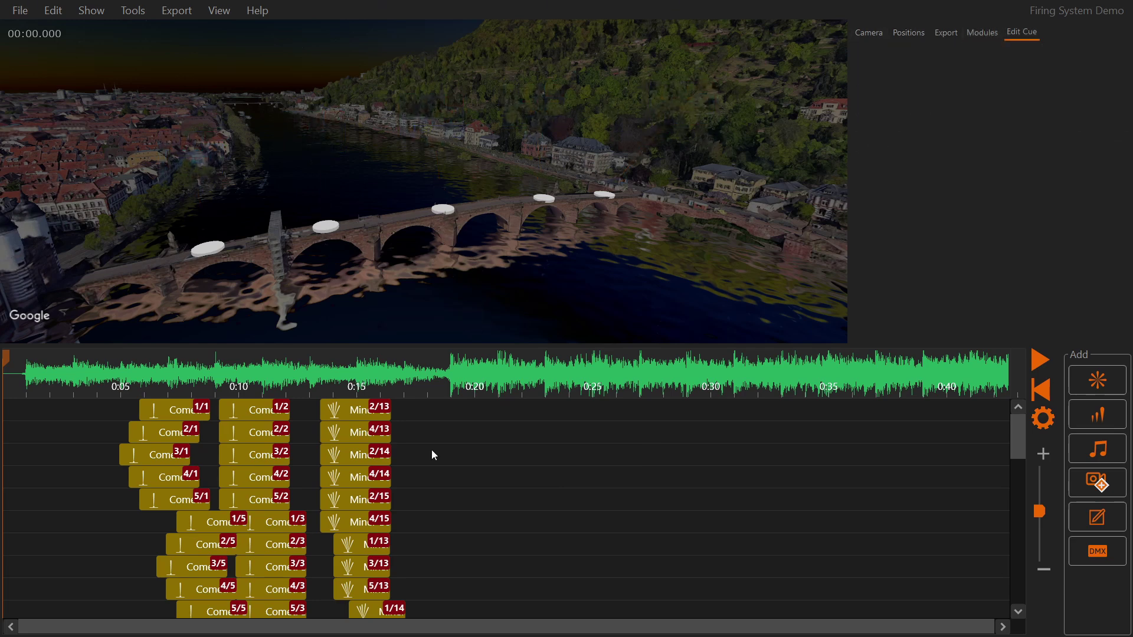
- Export the show for the firing system, then switch to FTP Compiler and load "PyroDigiT Demo.csv" from the Desktop
click(177, 12)
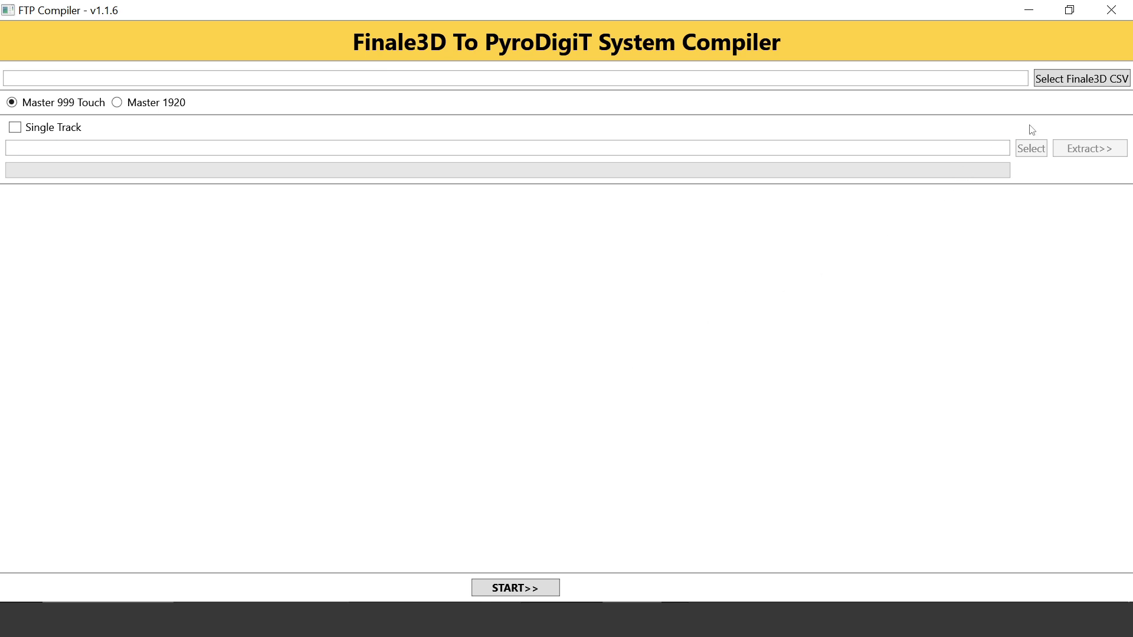
click(1069, 84)
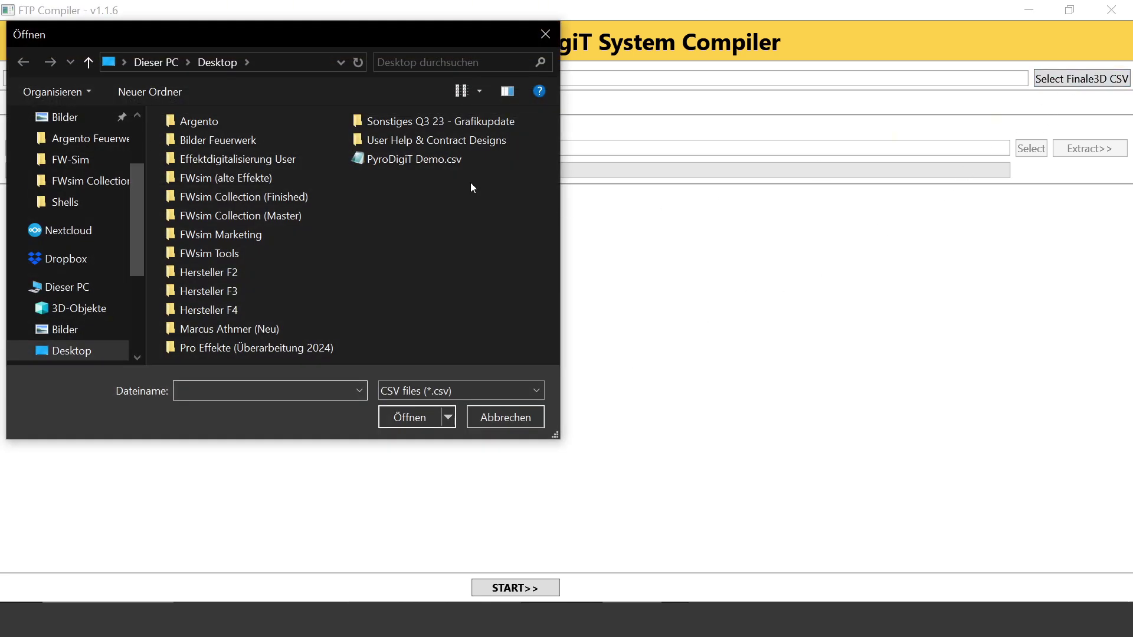
click(431, 158)
click(424, 416)
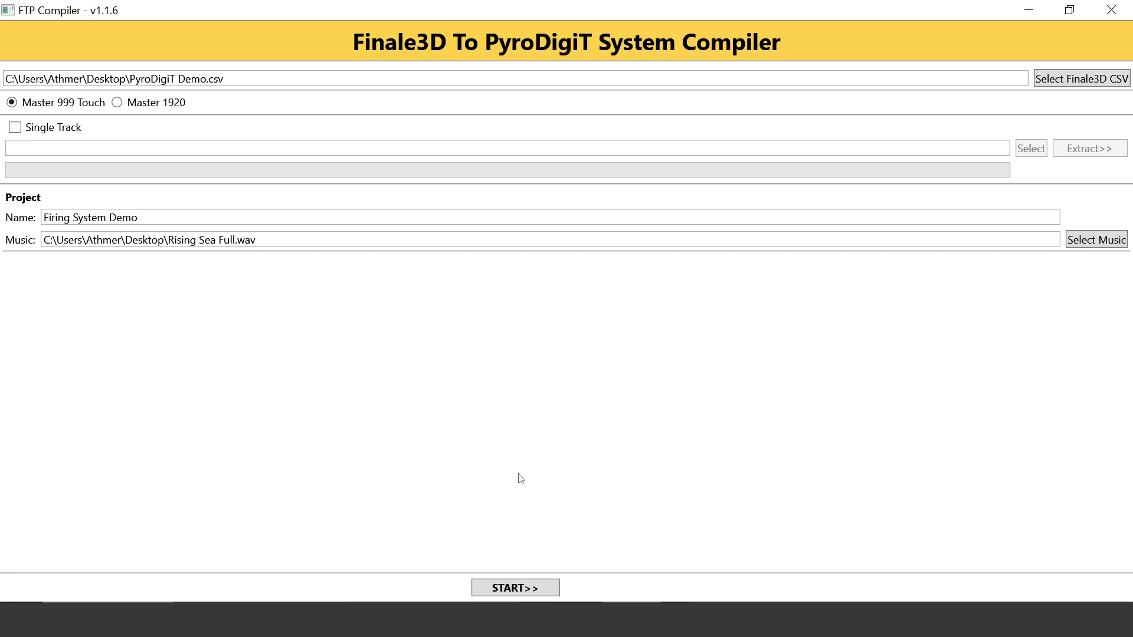
- Compile and publish the loaded show for the Master 999 Touch, keeping the default archive path
click(520, 589)
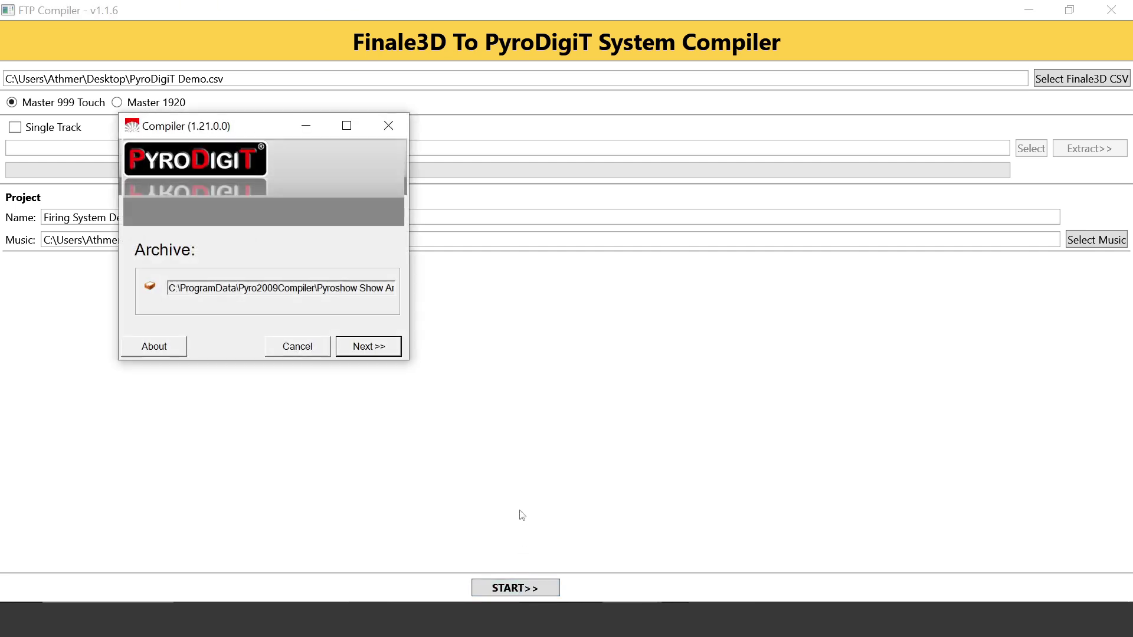
click(369, 347)
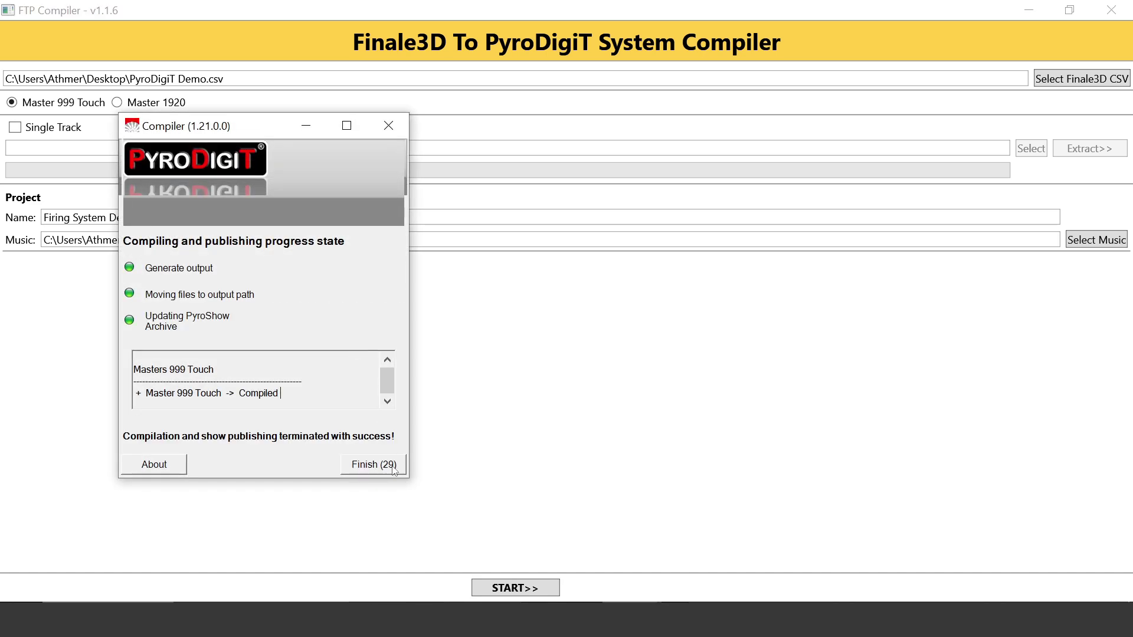